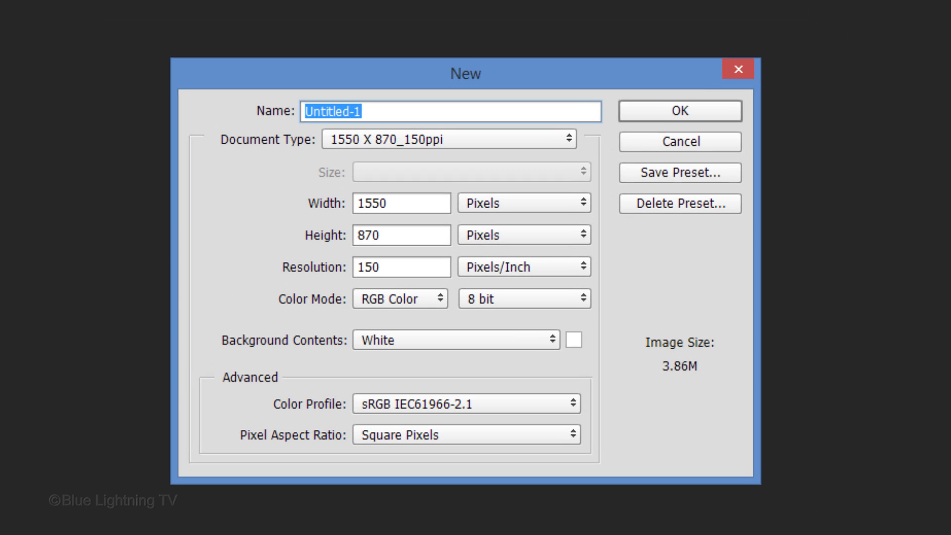
- Name the new 1550 × 870 px, 150 ppi white-background document 'cube'
{"action": "type", "text": "cube"}
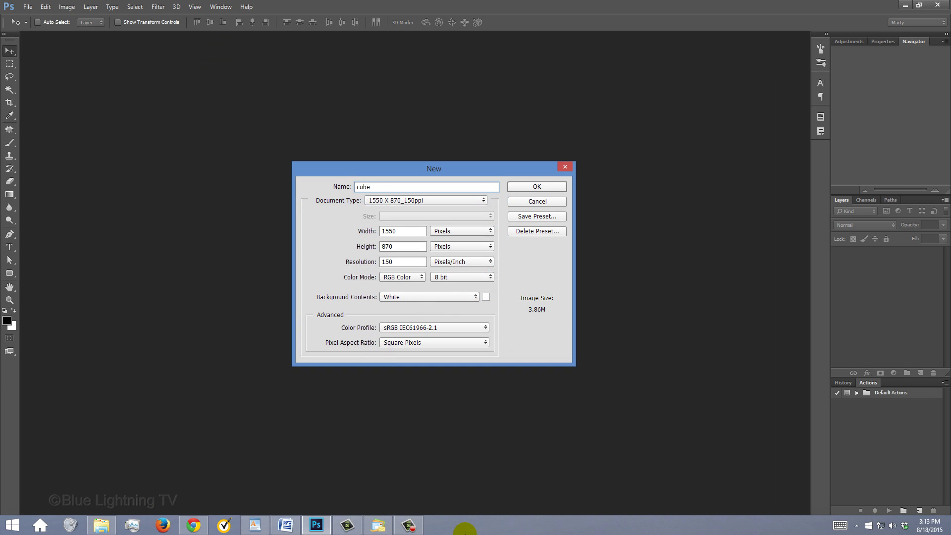
- Create the cube document and turn its background into a Cube Wrap mesh in the 3D workspace
{"action": "key", "text": "Return"}
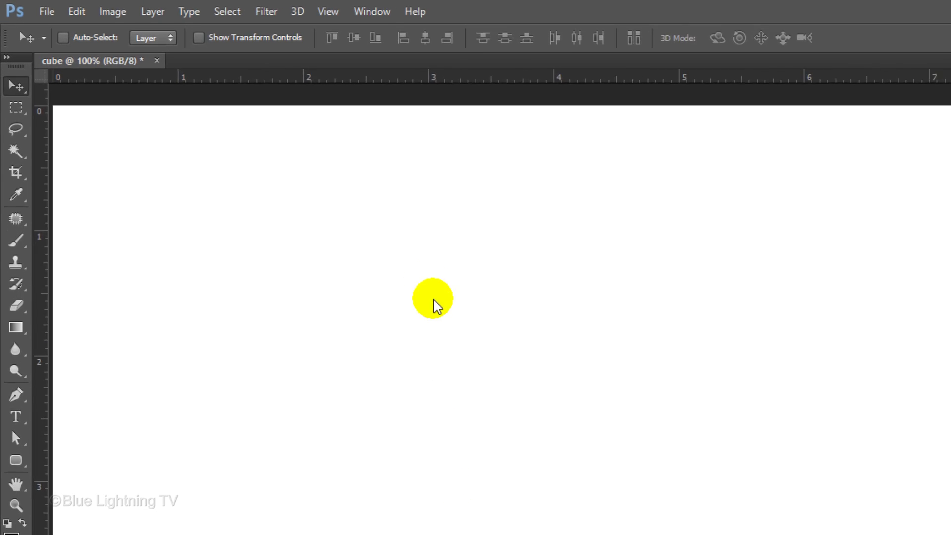
{"action": "left_click", "coordinate": [420, 19]}
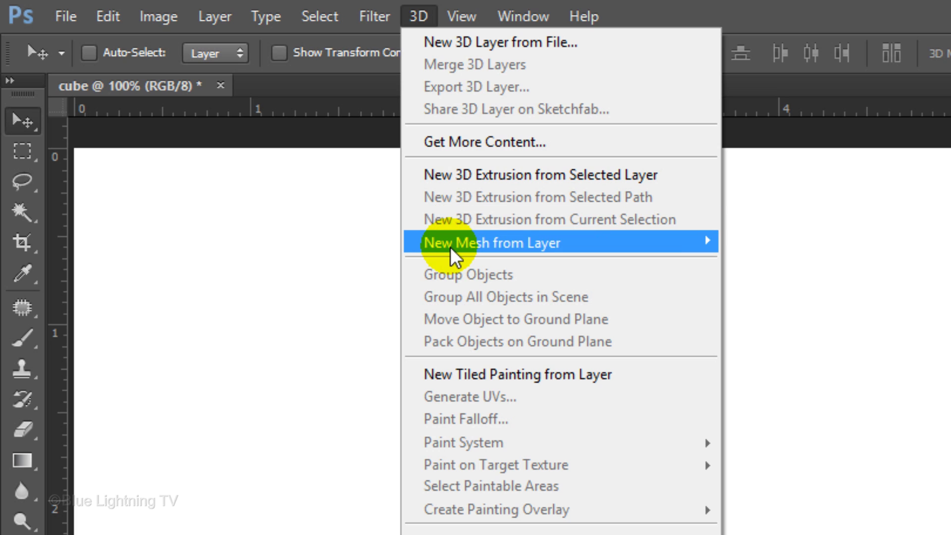
{"action": "mouse_move", "coordinate": [456, 250]}
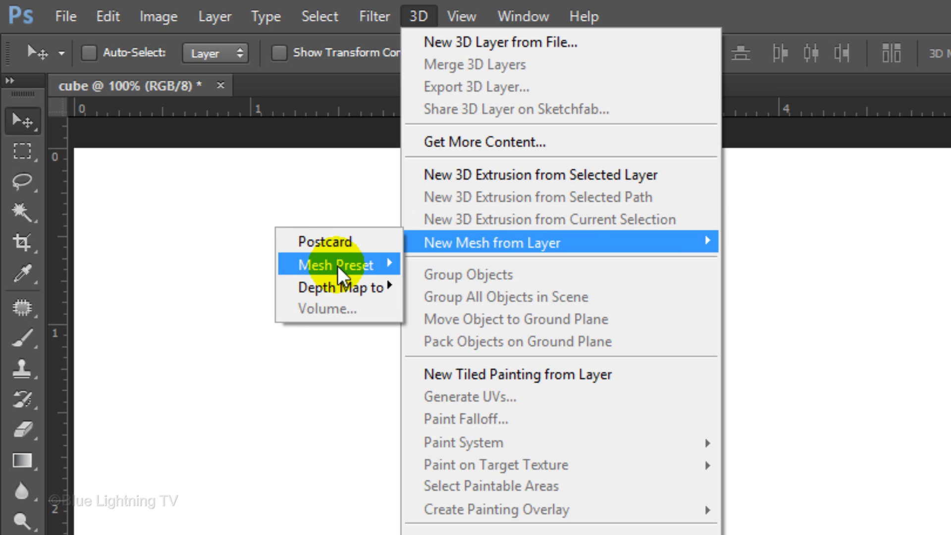
{"action": "mouse_move", "coordinate": [285, 265]}
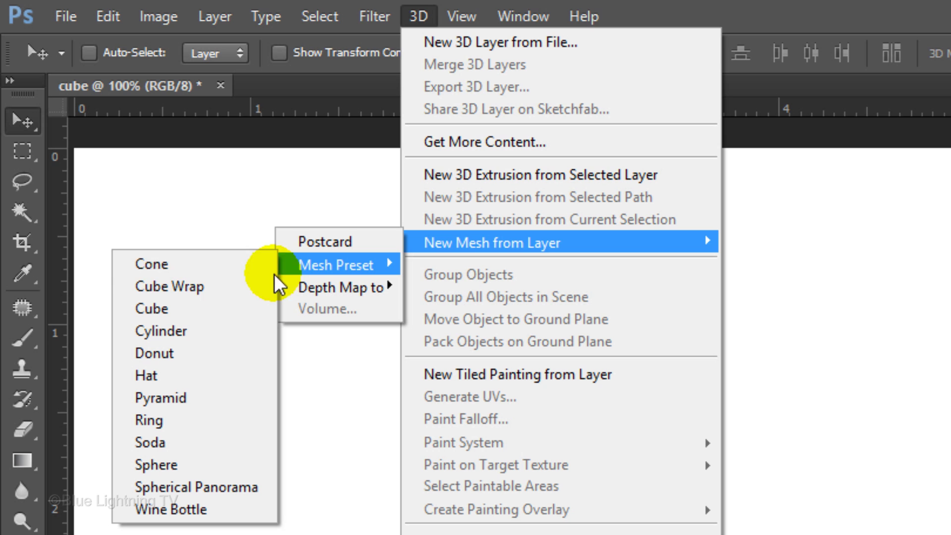
{"action": "left_click", "coordinate": [226, 287]}
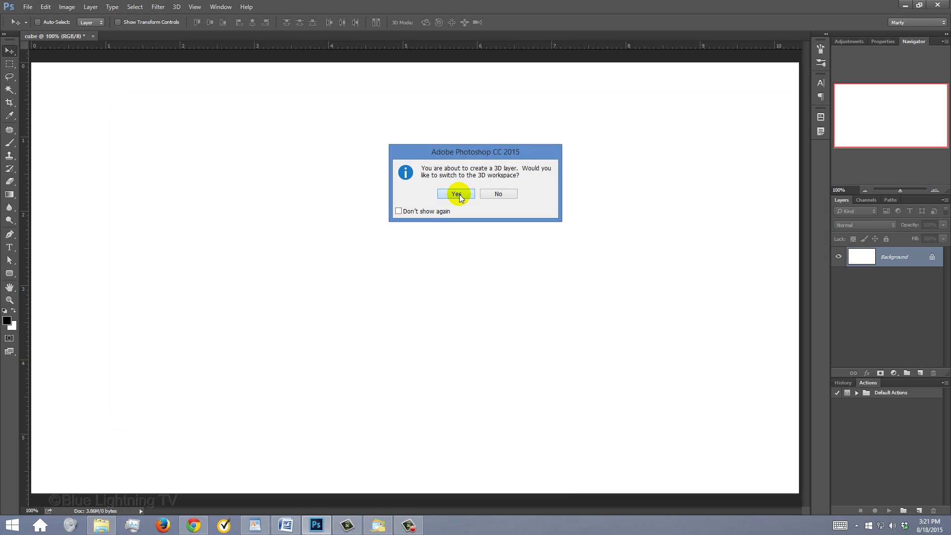
{"action": "left_click", "coordinate": [460, 195]}
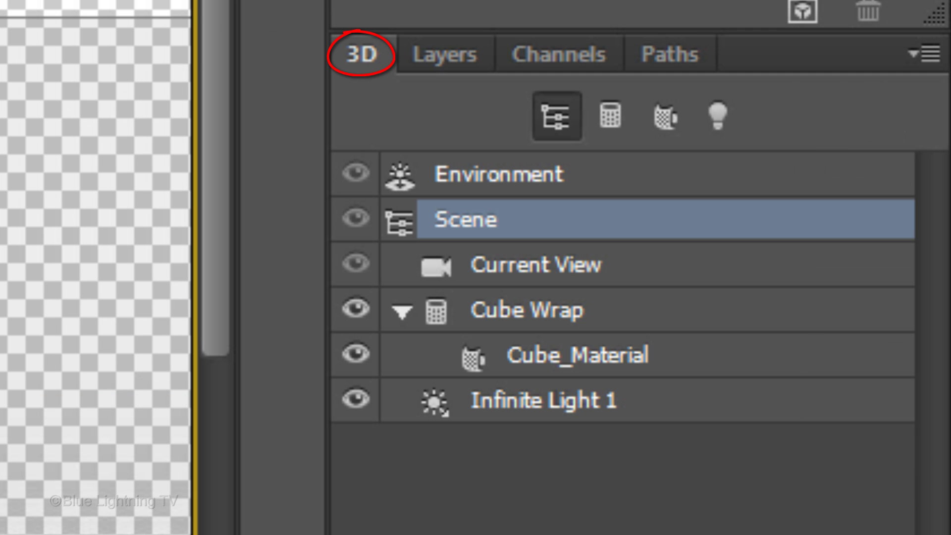
- Set the Cube Wrap mesh's Y rotation to 45° so a corner edge faces forward
{"action": "left_click", "coordinate": [530, 310]}
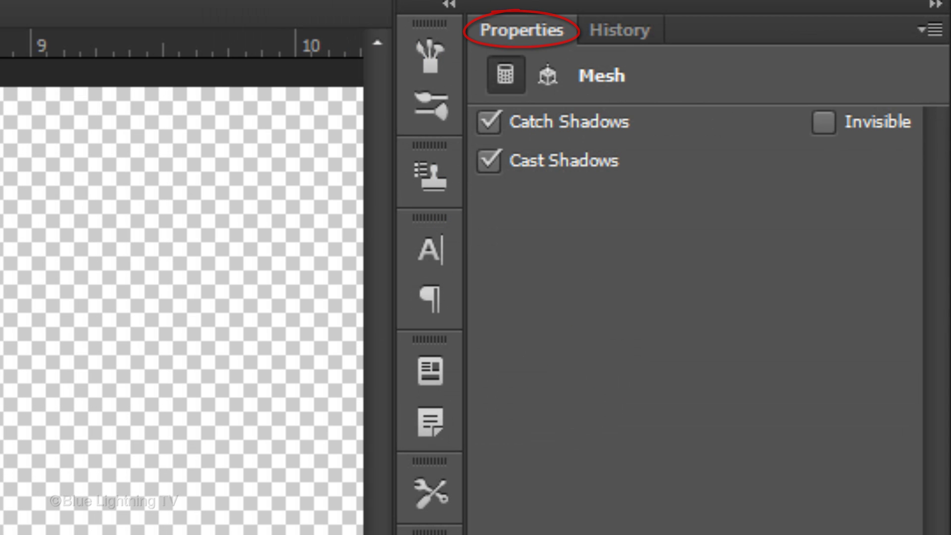
{"action": "left_click", "coordinate": [548, 76]}
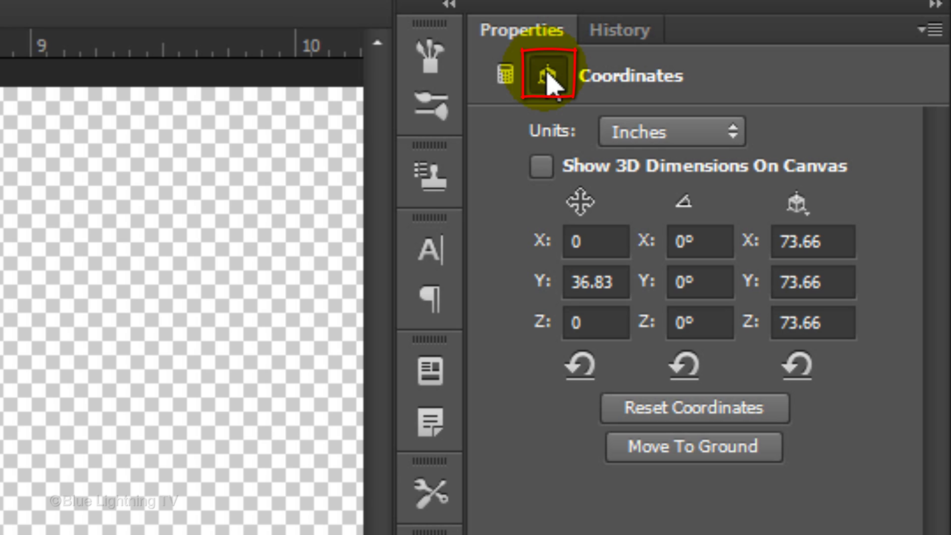
{"action": "left_click", "coordinate": [718, 282]}
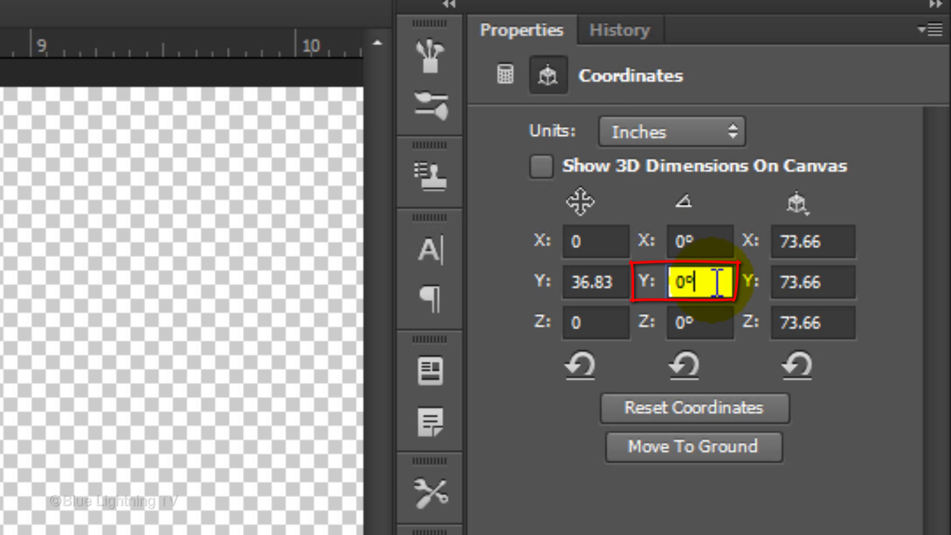
{"action": "double_click", "coordinate": [717, 282]}
{"action": "type", "text": "45"}
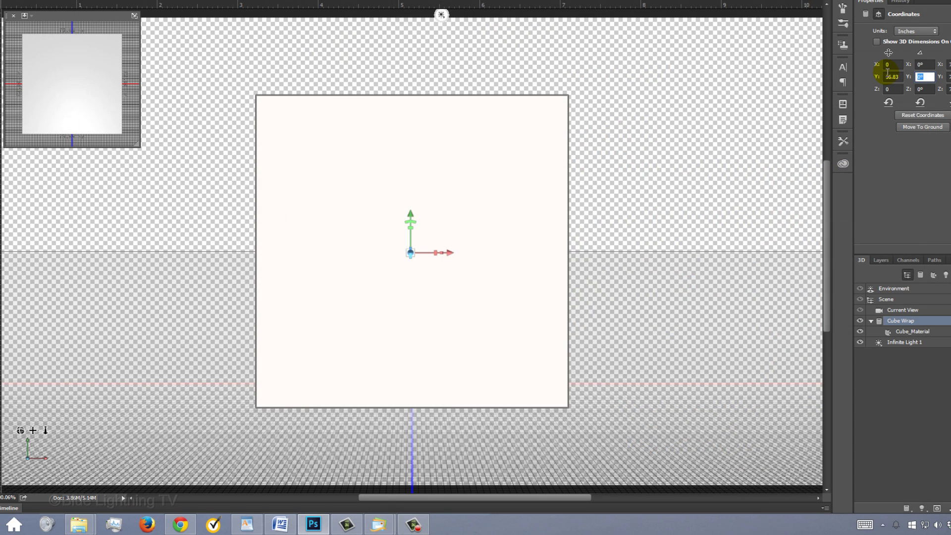
{"action": "key", "text": "Return"}
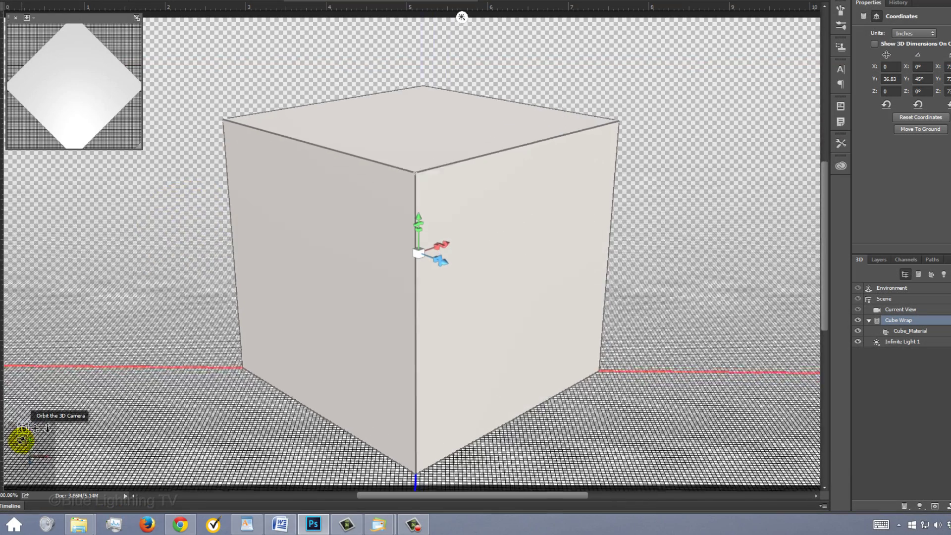
- Orbit the 3D camera down onto the cube's top, then pan so the cube sits higher
{"action": "left_click_drag", "start_coordinate": [21, 440], "coordinate": [22, 441]}
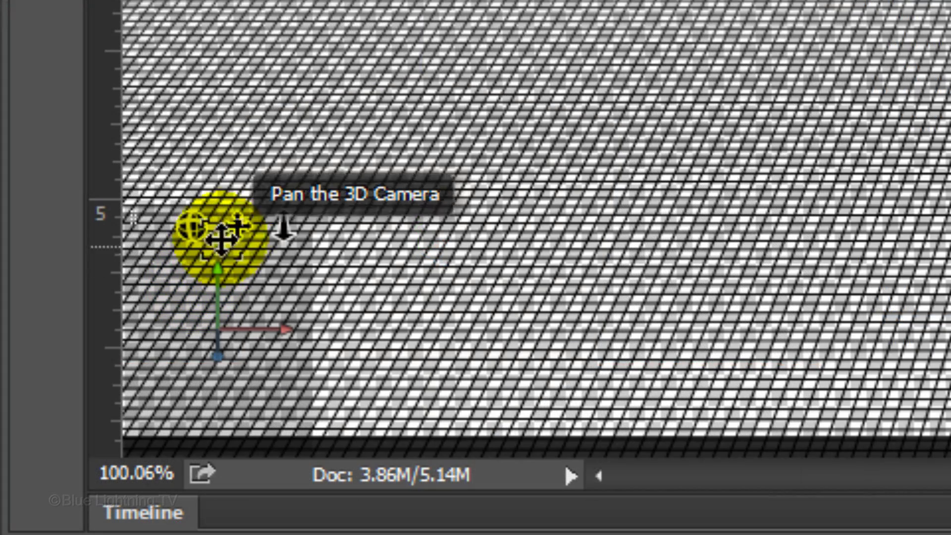
{"action": "left_click", "coordinate": [33, 429]}
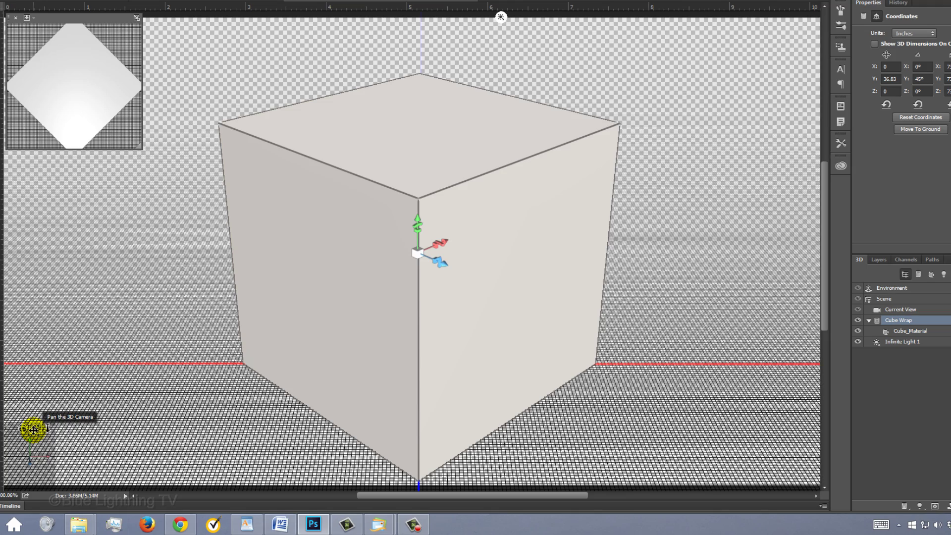
{"action": "left_click_drag", "start_coordinate": [34, 429], "coordinate": [33, 427]}
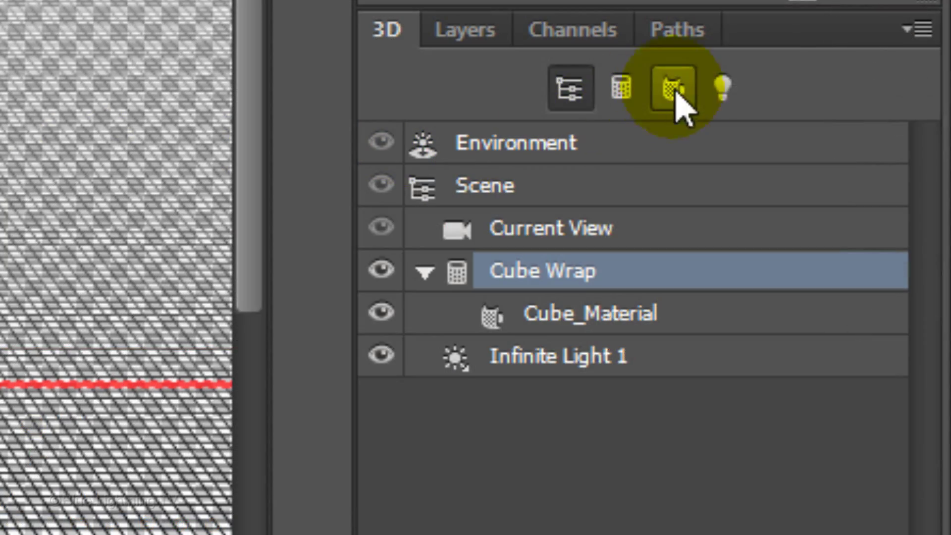
- Add a new infinite light and aim it from the cube's left side
{"action": "left_click", "coordinate": [944, 275]}
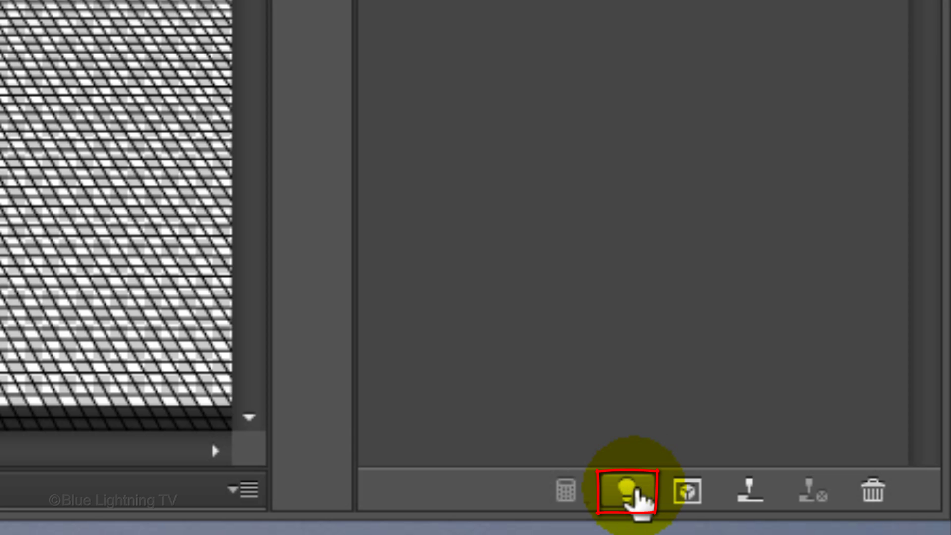
{"action": "left_click", "coordinate": [634, 488]}
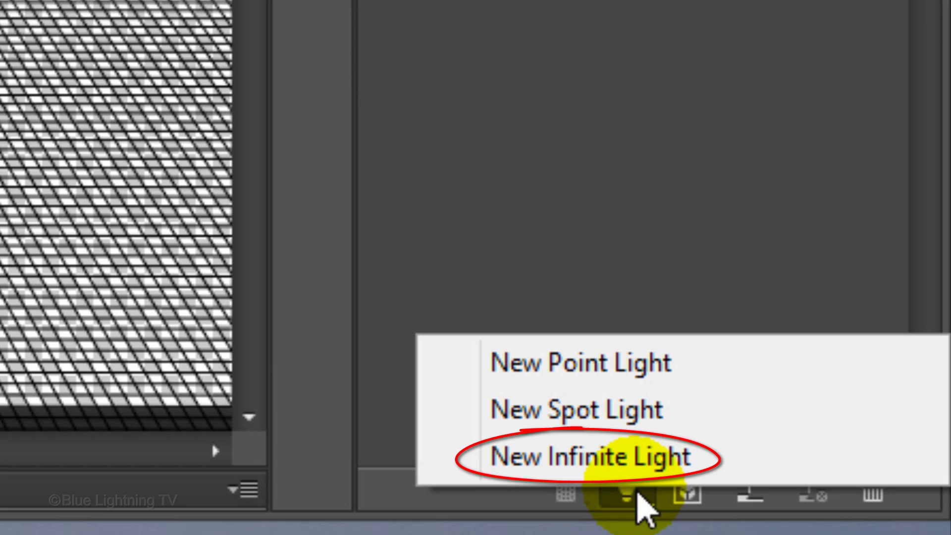
{"action": "left_click", "coordinate": [589, 456]}
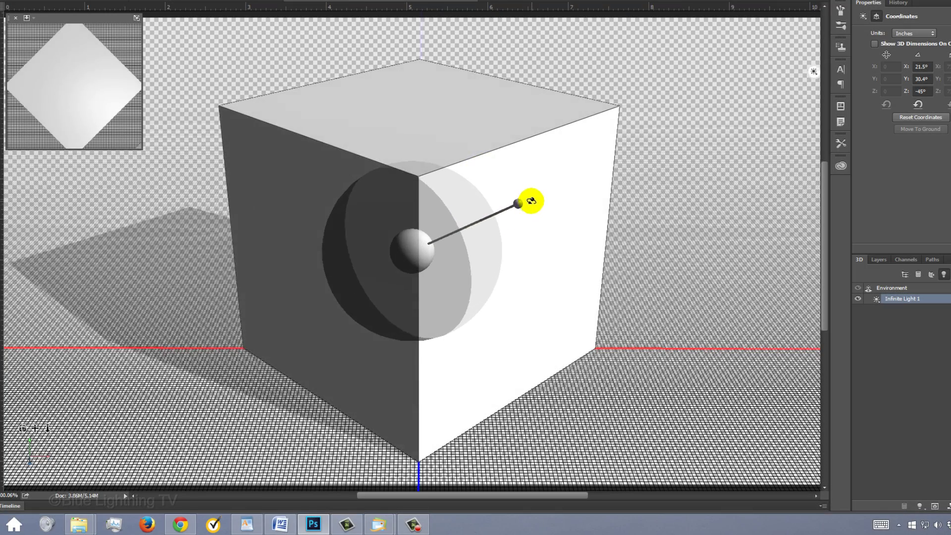
{"action": "left_click_drag", "start_coordinate": [531, 200], "coordinate": [307, 183]}
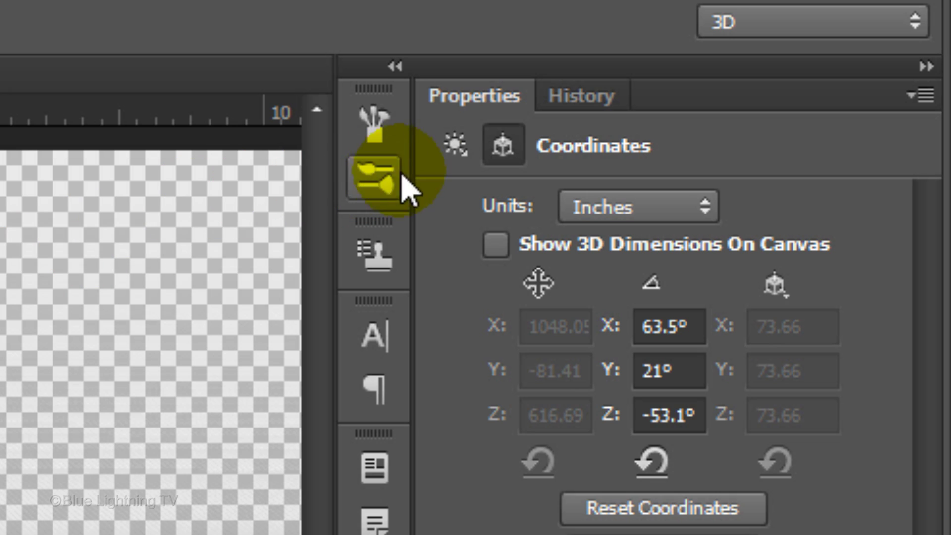
- Raise the infinite light's shadow softness to about 29%
{"action": "left_click", "coordinate": [864, 17]}
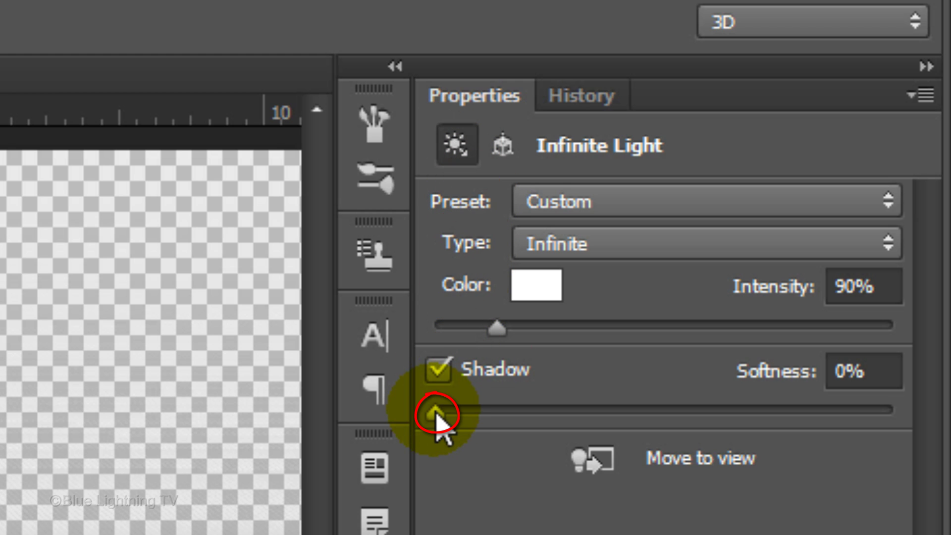
{"action": "left_click_drag", "start_coordinate": [436, 412], "coordinate": [542, 406]}
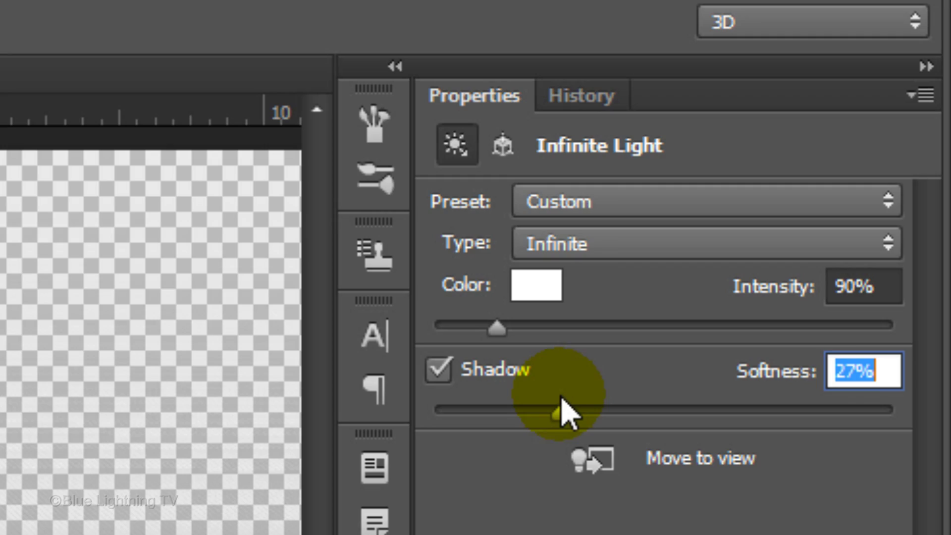
{"action": "left_click_drag", "start_coordinate": [561, 396], "coordinate": [566, 396]}
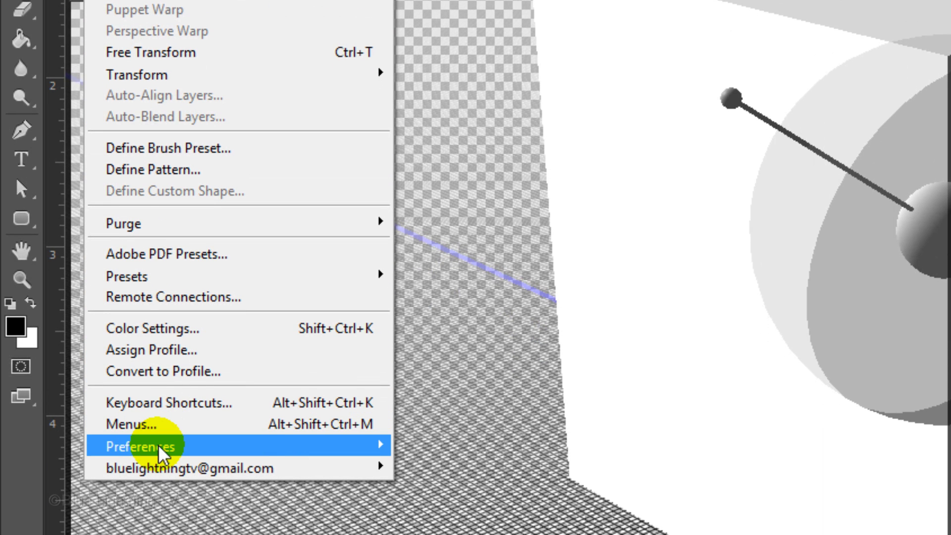
- Open the 3D preferences page showing interactive rendering and shadow quality settings
{"action": "mouse_move", "coordinate": [159, 444]}
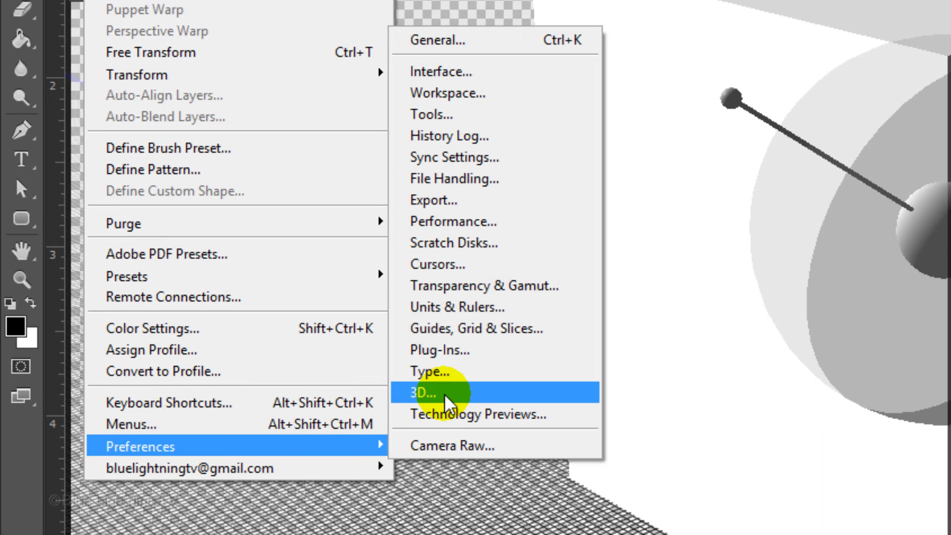
{"action": "left_click", "coordinate": [444, 394]}
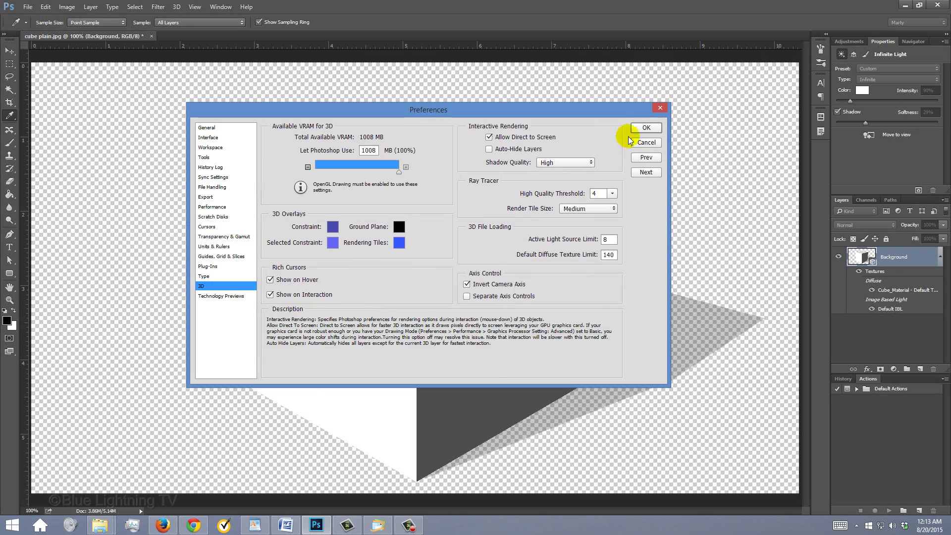
- Close Preferences, render the cube at full quality, and hide the 3D overlays with Ctrl+H
{"action": "left_click", "coordinate": [646, 128]}
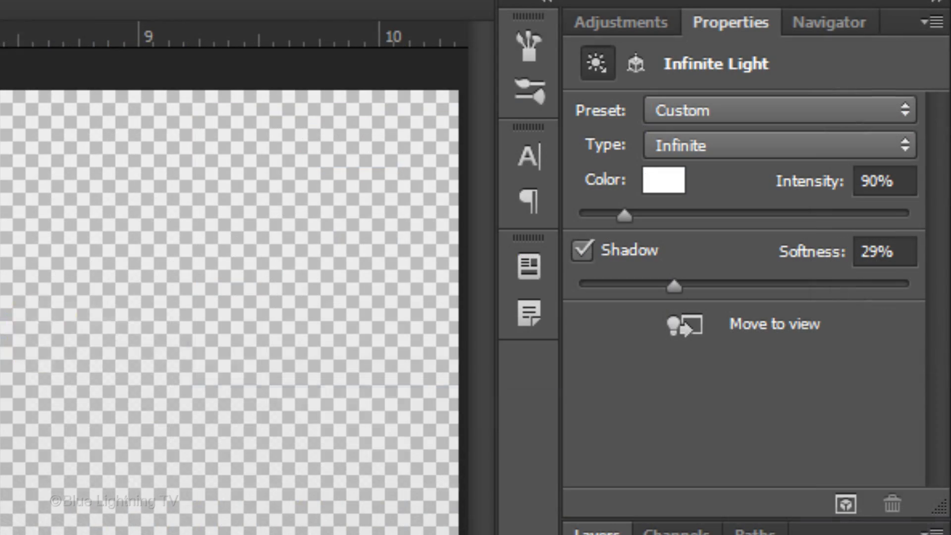
{"action": "left_click", "coordinate": [846, 505]}
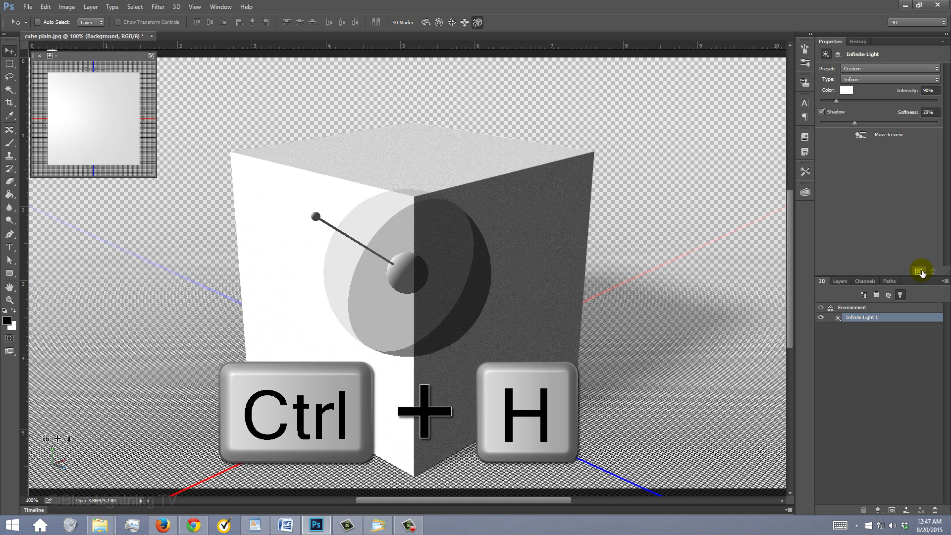
{"action": "key", "text": "ctrl+h"}
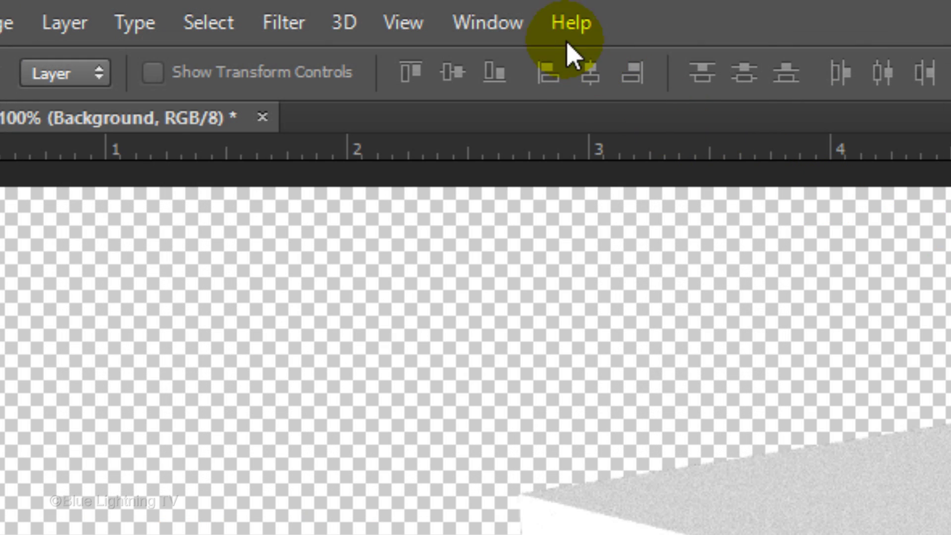
- Switch from the 3D workspace to the custom saved workspace
{"action": "left_click", "coordinate": [222, 7]}
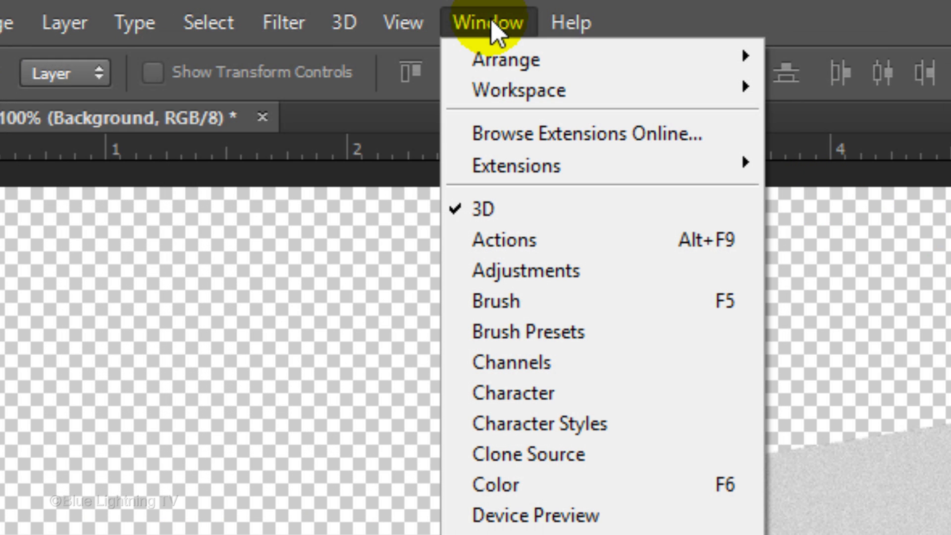
{"action": "mouse_move", "coordinate": [507, 93]}
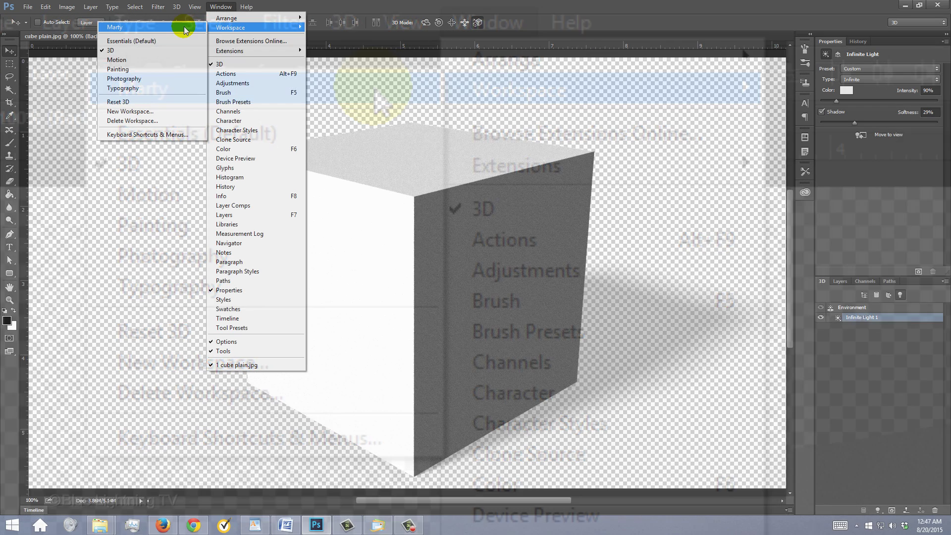
{"action": "left_click", "coordinate": [374, 91]}
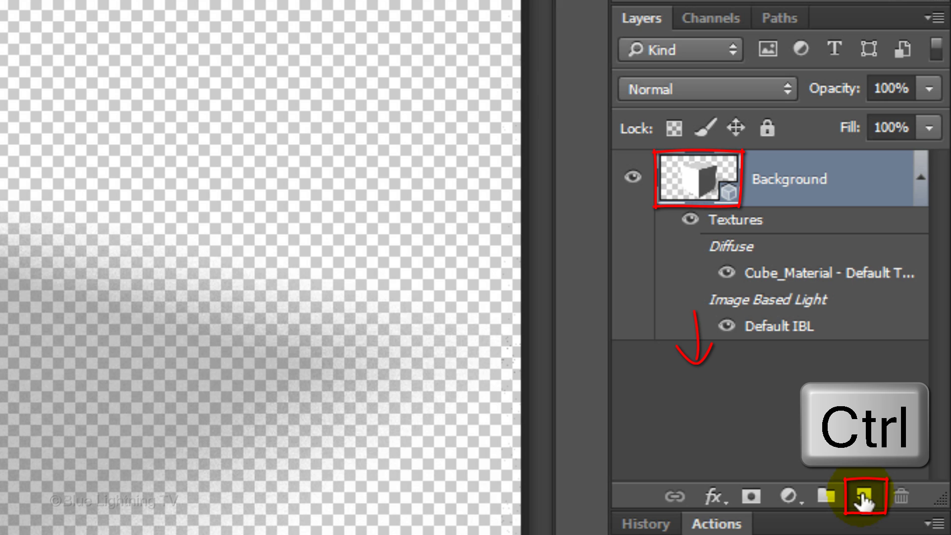
- Add a white-filled layer below the cube layer and flatten into one Background layer
{"action": "left_click", "coordinate": [864, 498], "text": "ctrl"}
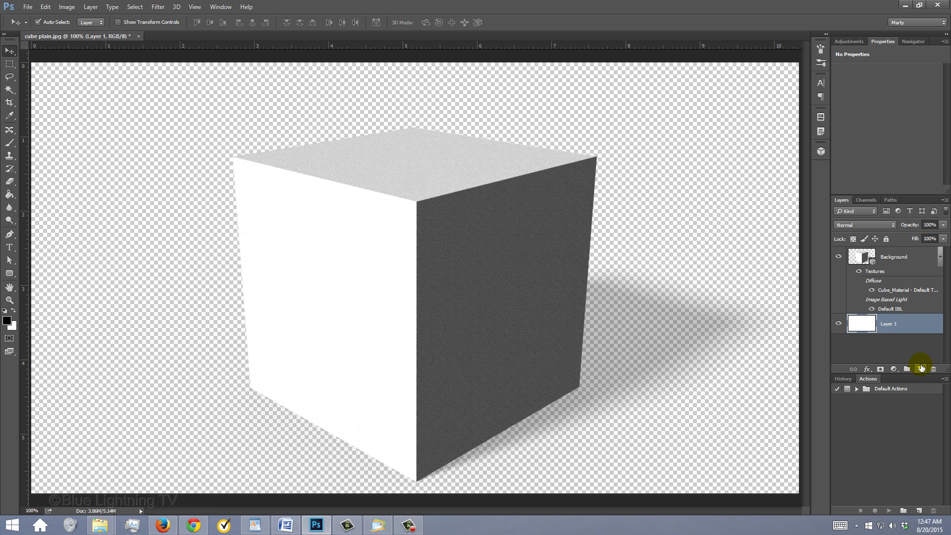
{"action": "key", "text": "ctrl+Delete"}
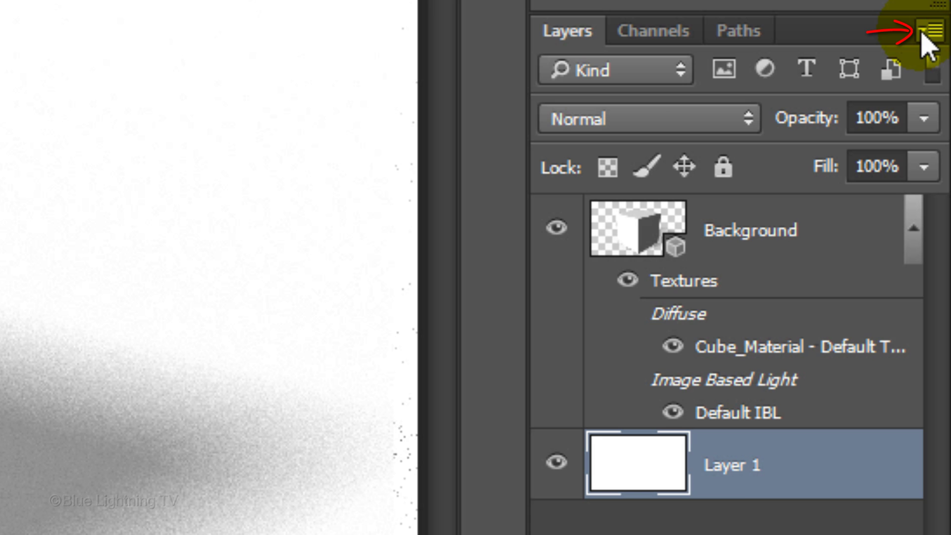
{"action": "left_click", "coordinate": [924, 29]}
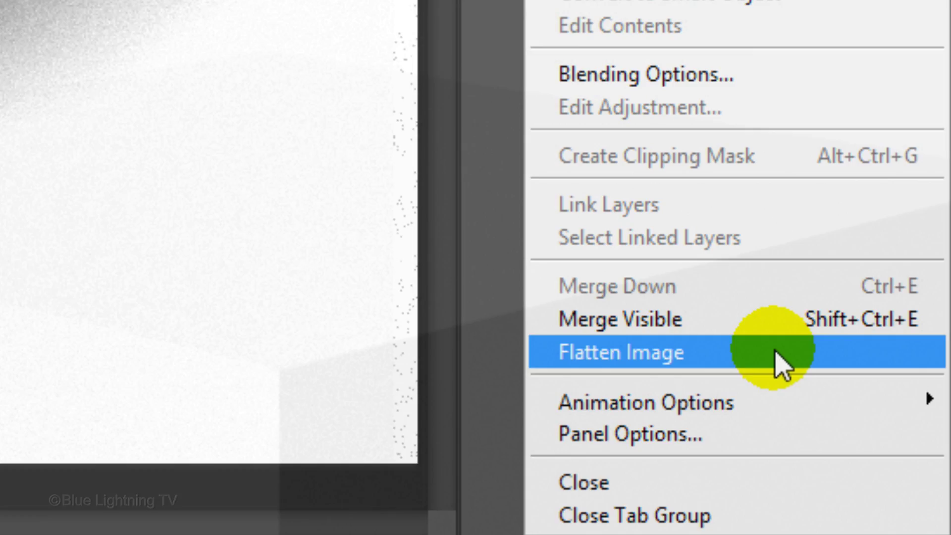
{"action": "left_click", "coordinate": [776, 352]}
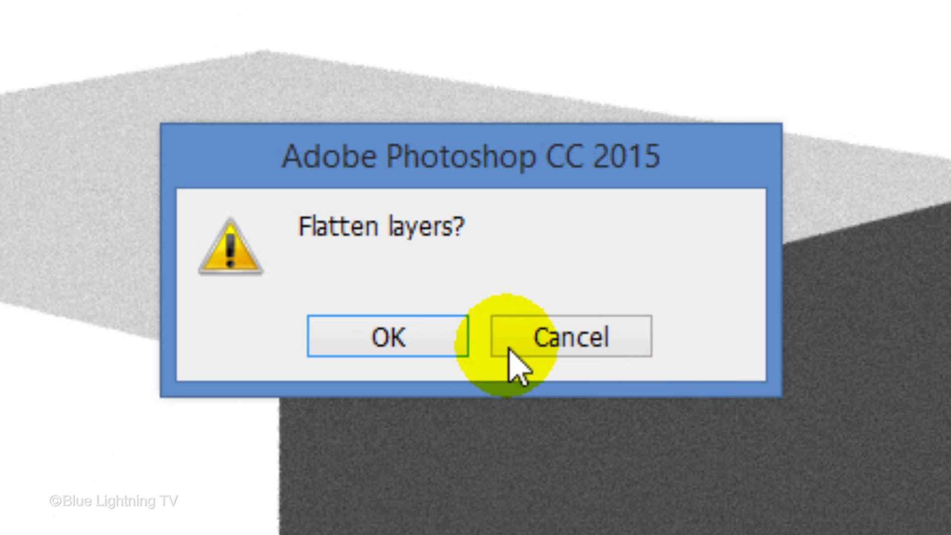
{"action": "left_click", "coordinate": [414, 335]}
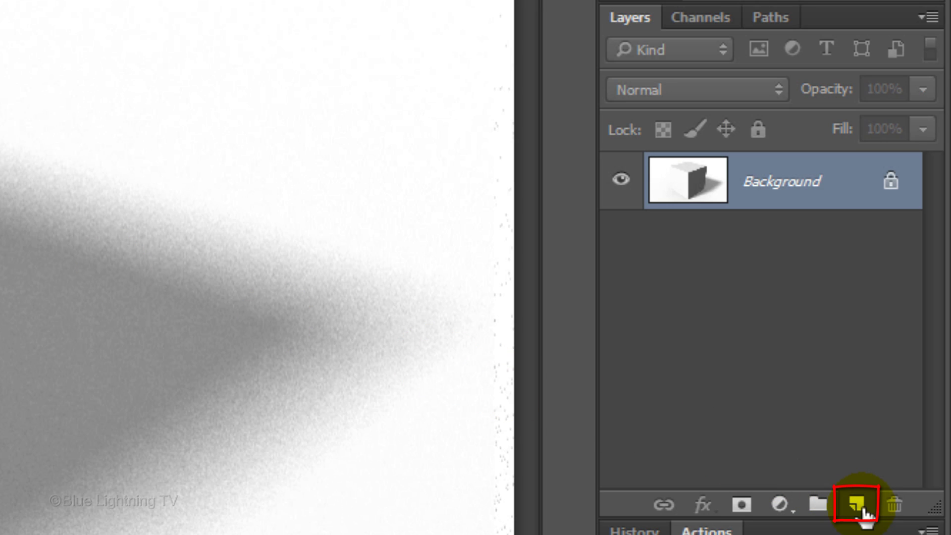
- Add a white-filled Layer 1 above Background, then an empty Layer 2 for the squares
{"action": "left_click", "coordinate": [862, 507]}
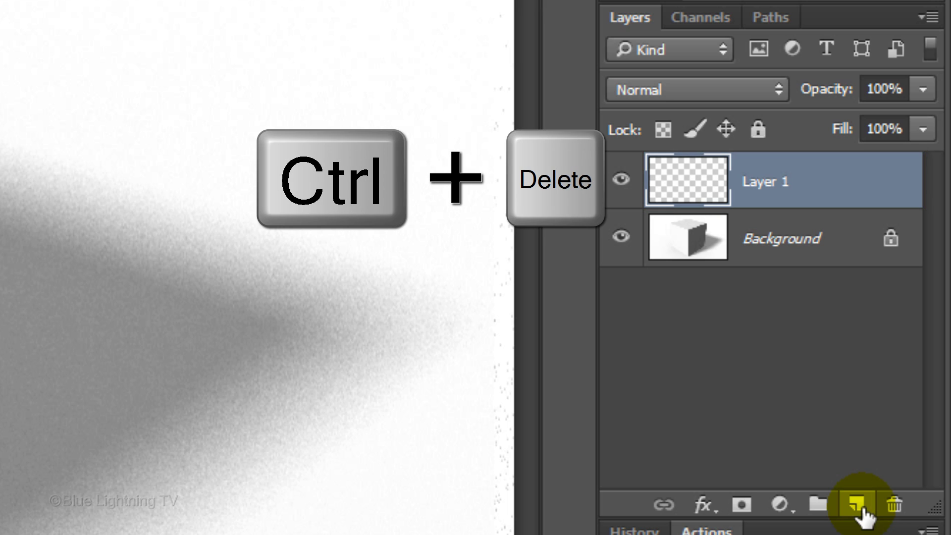
{"action": "key", "text": "ctrl+Delete"}
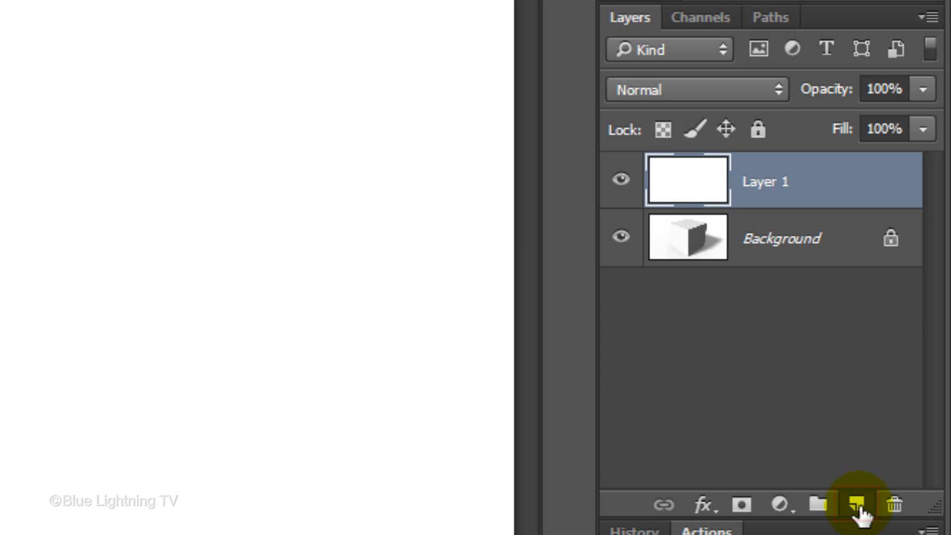
{"action": "left_click", "coordinate": [859, 506]}
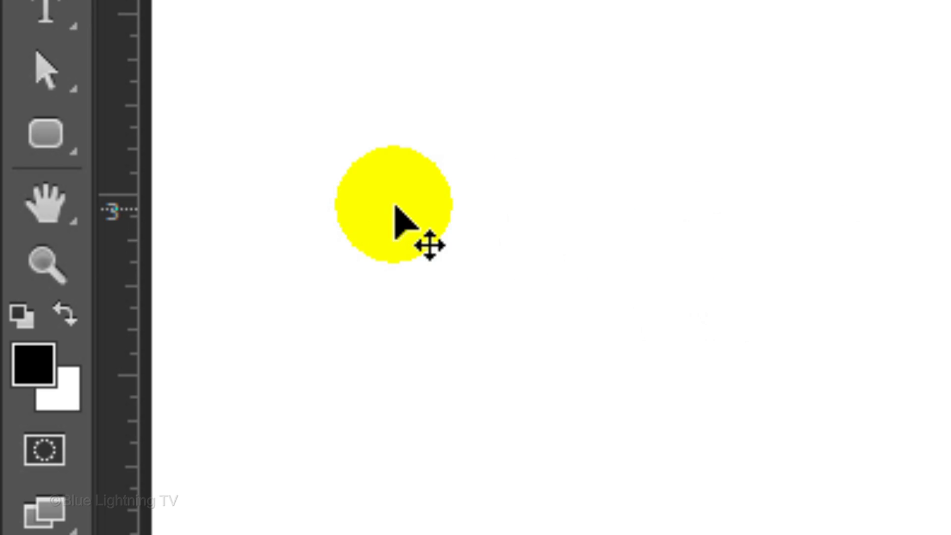
- Select the Rounded Rectangle Tool and set the foreground colour to 50% brightness gray
{"action": "left_click", "coordinate": [46, 135]}
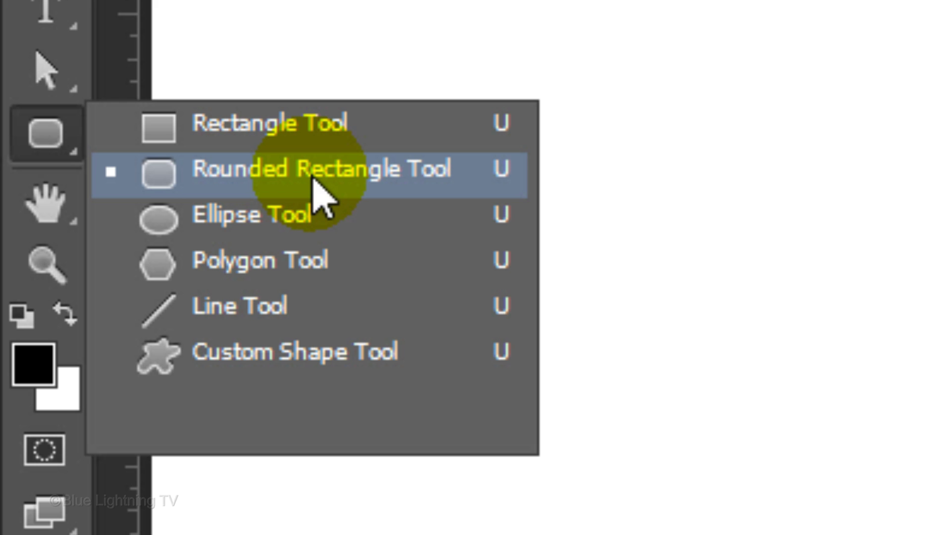
{"action": "left_click", "coordinate": [313, 181]}
{"action": "left_click", "coordinate": [35, 357]}
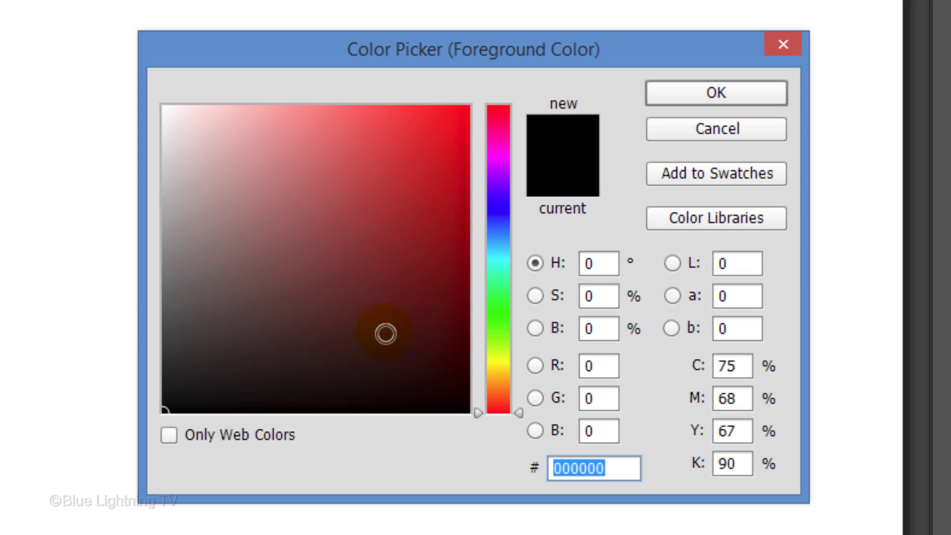
{"action": "left_click", "coordinate": [601, 329]}
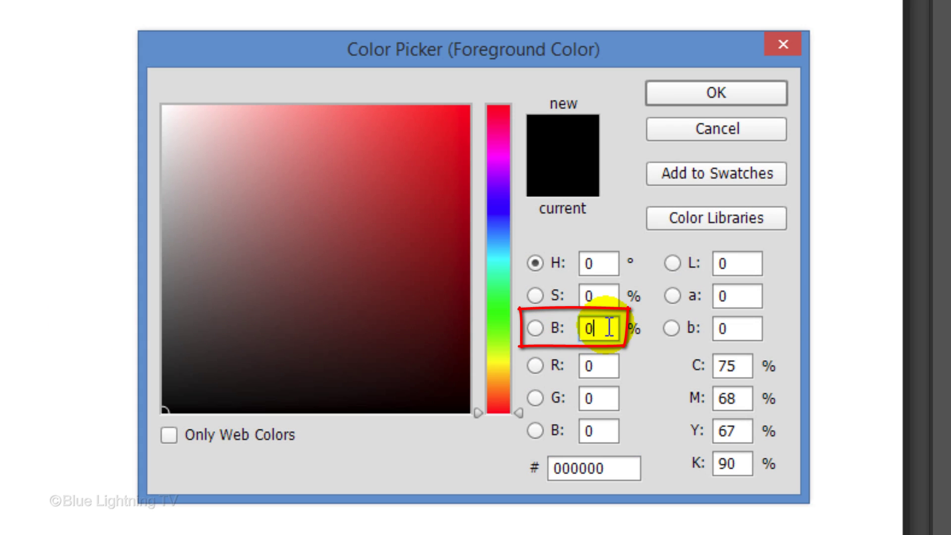
{"action": "type", "text": "50"}
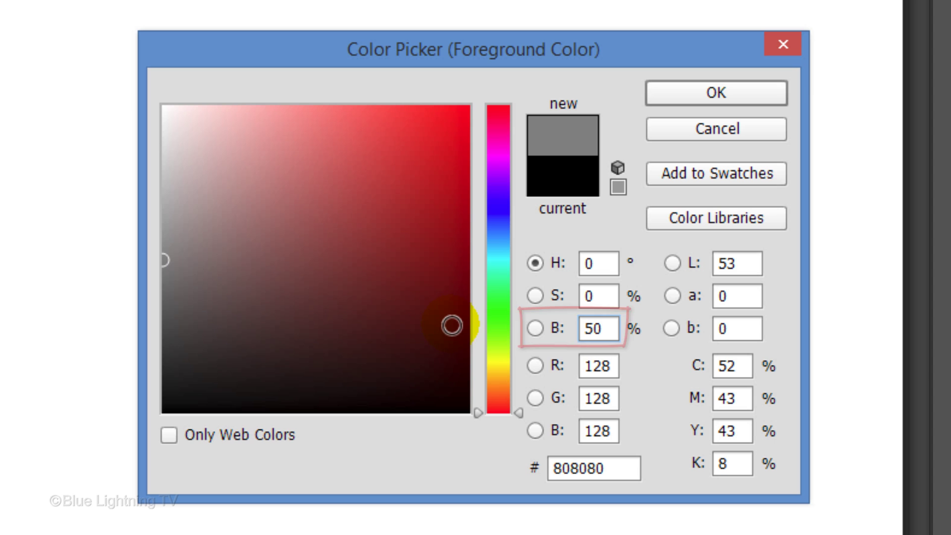
{"action": "left_click", "coordinate": [690, 99]}
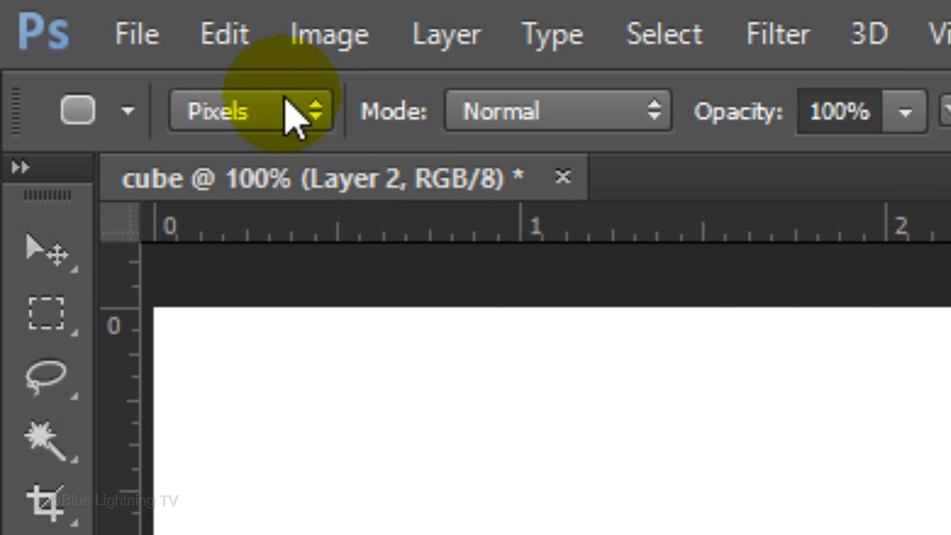
- Set the shape tool to Pixels mode with 10 px radius, constrained to squares
{"action": "left_click", "coordinate": [292, 116]}
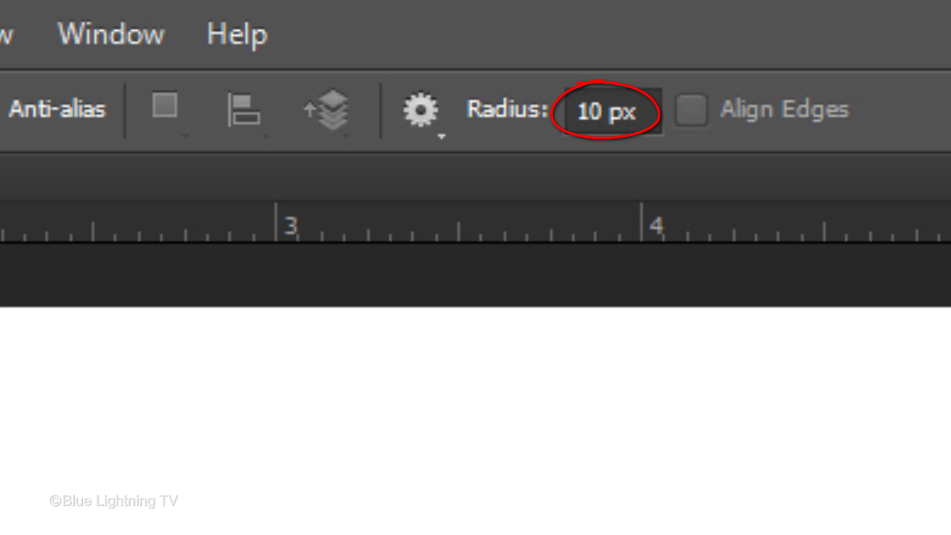
{"action": "left_click", "coordinate": [425, 124]}
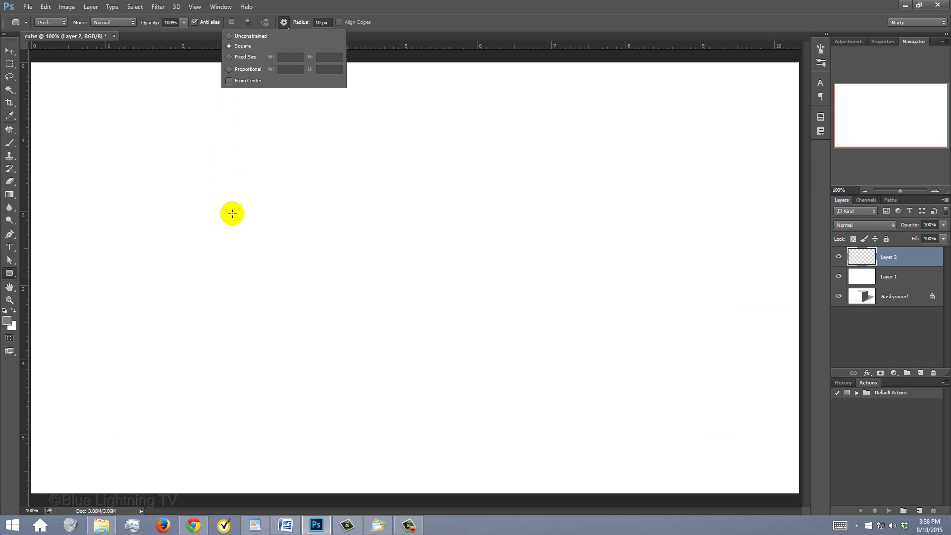
{"action": "left_click", "coordinate": [233, 216]}
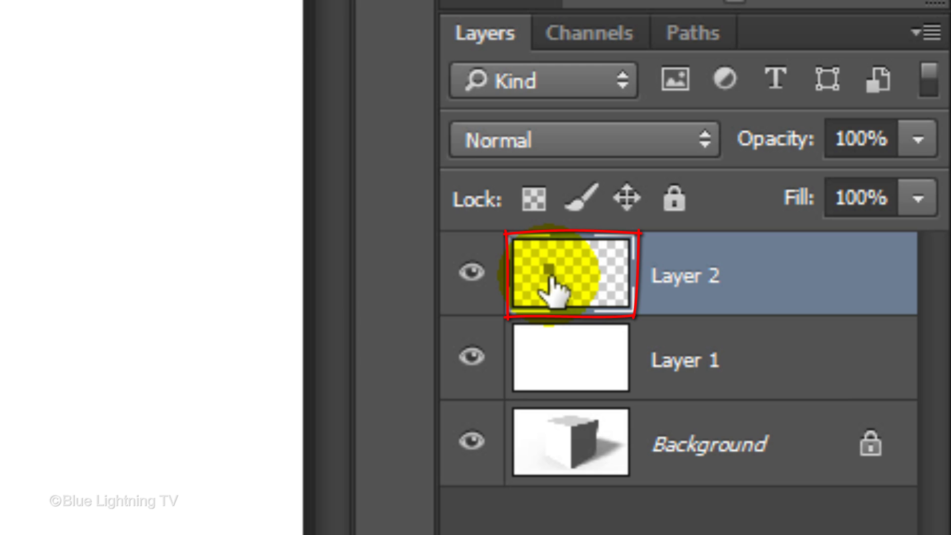
- Give Layer 2's gray square a 10 px black Outside stroke layer style
{"action": "double_click", "coordinate": [550, 277]}
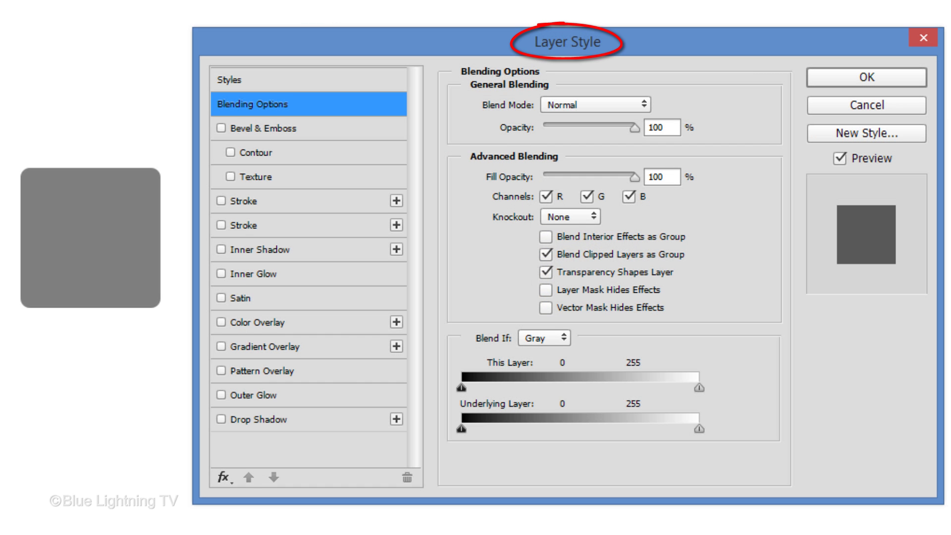
{"action": "left_click", "coordinate": [302, 200]}
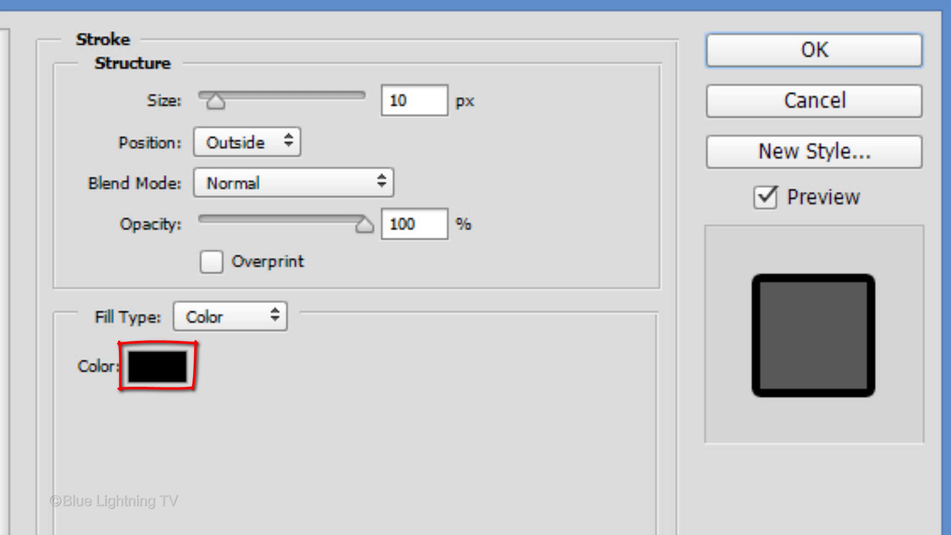
{"action": "left_click", "coordinate": [786, 55]}
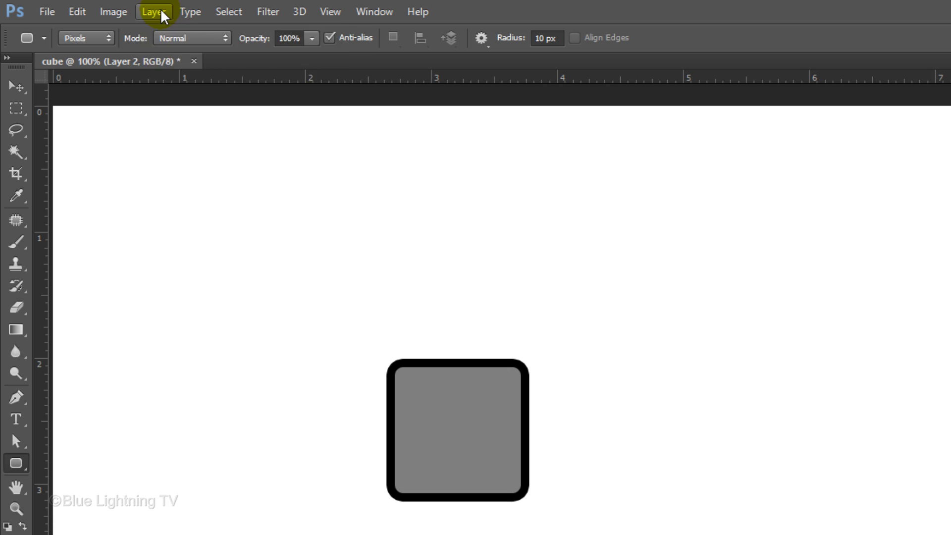
- Rasterize Layer 2's stroke effect into the layer's pixels
{"action": "left_click", "coordinate": [157, 13]}
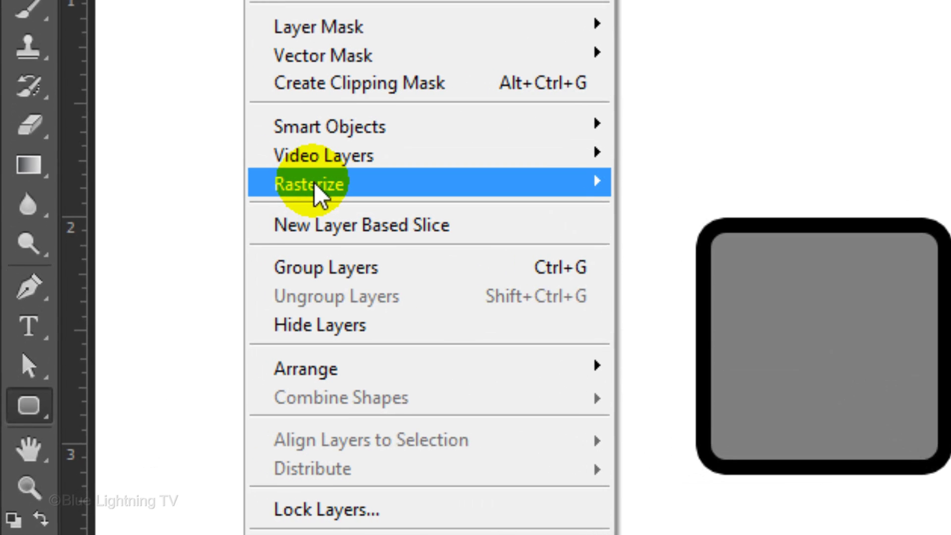
{"action": "mouse_move", "coordinate": [174, 338]}
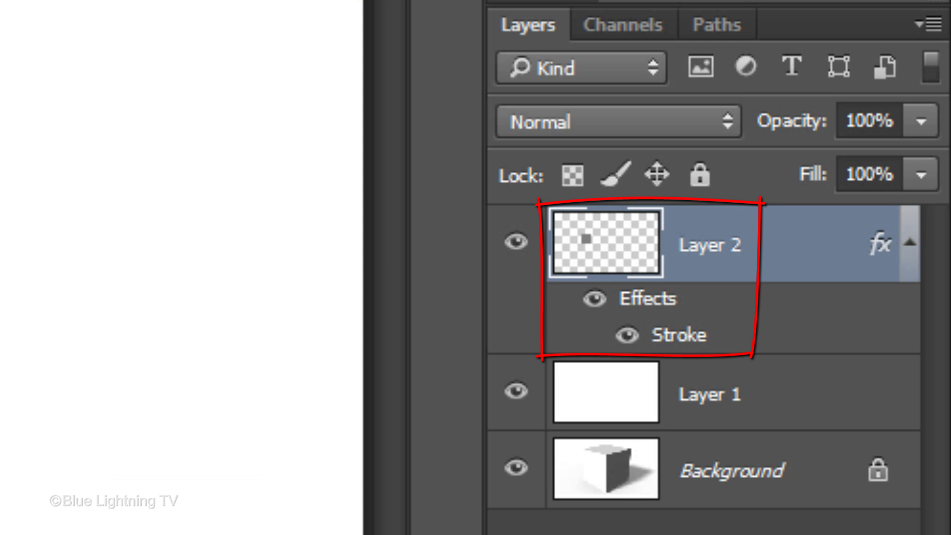
{"action": "left_click", "coordinate": [192, 369]}
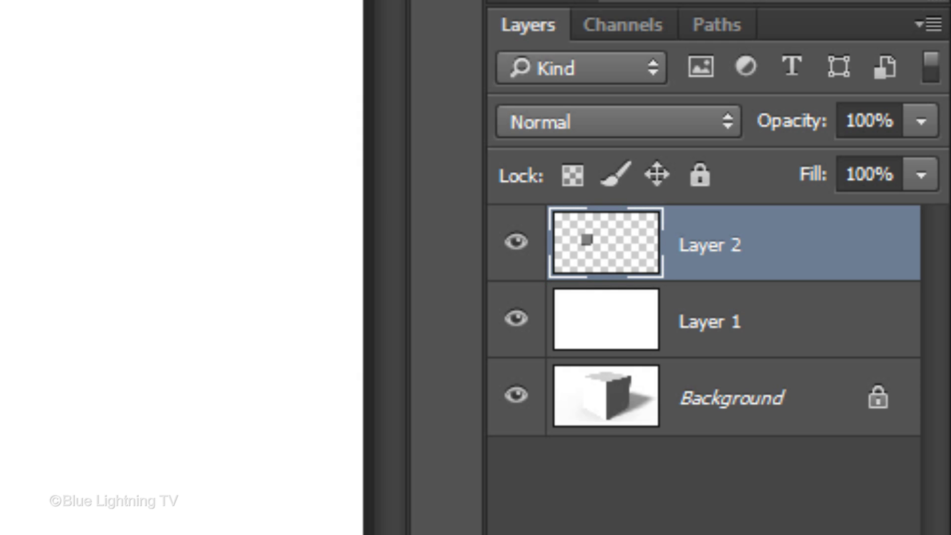
- Apply an Inner Bevel, Chisel Hard Bevel & Emboss with 50% shadow opacity
{"action": "double_click", "coordinate": [588, 241]}
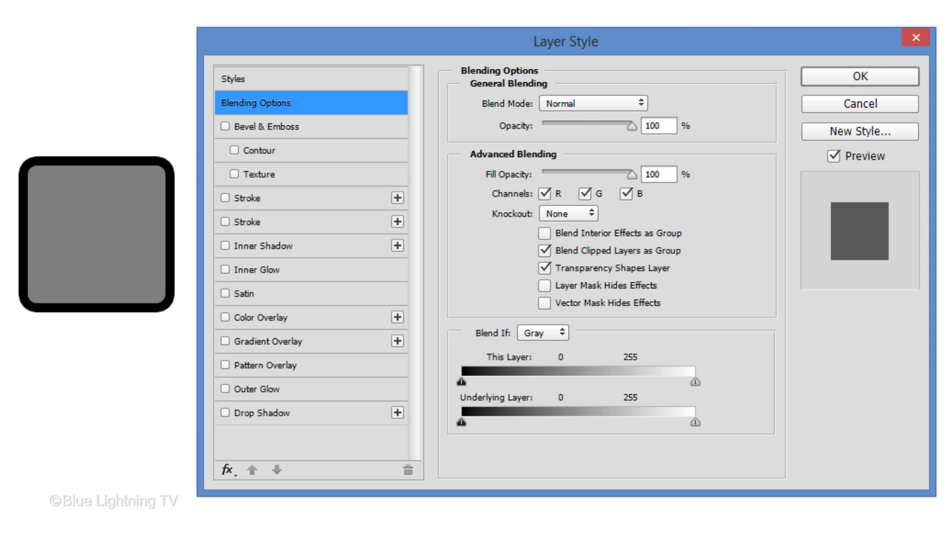
{"action": "left_click", "coordinate": [304, 130]}
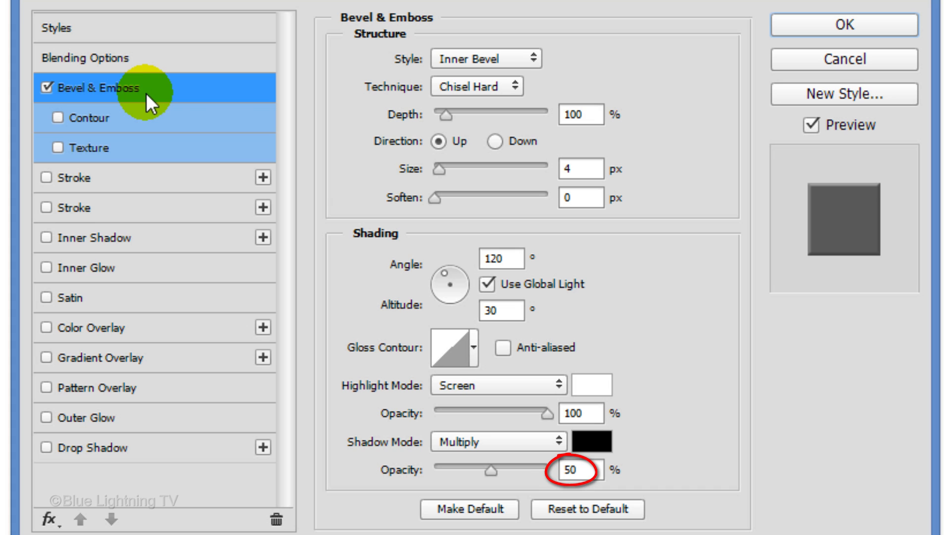
{"action": "left_click", "coordinate": [837, 21]}
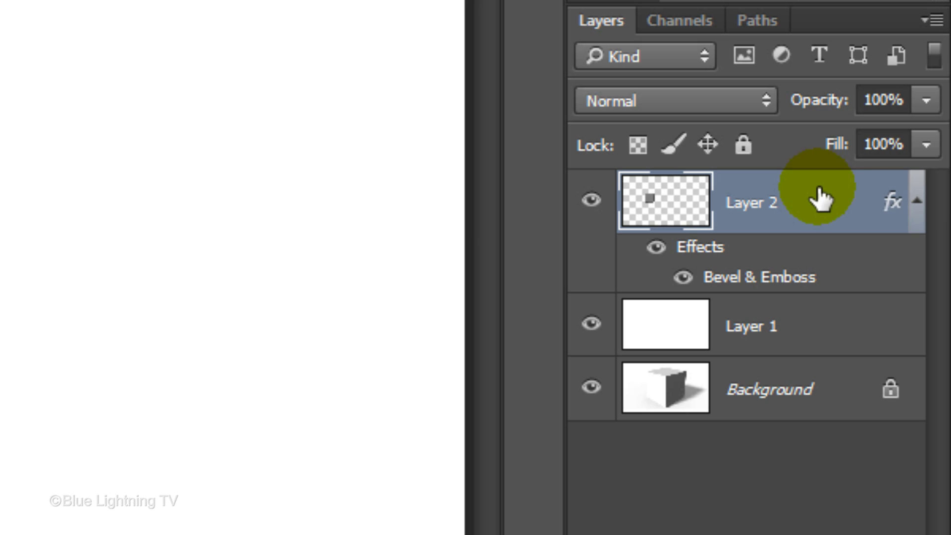
- Duplicate the square twice with Ctrl+J, sliding the first copy snugly beside the original
{"action": "left_click", "coordinate": [917, 202]}
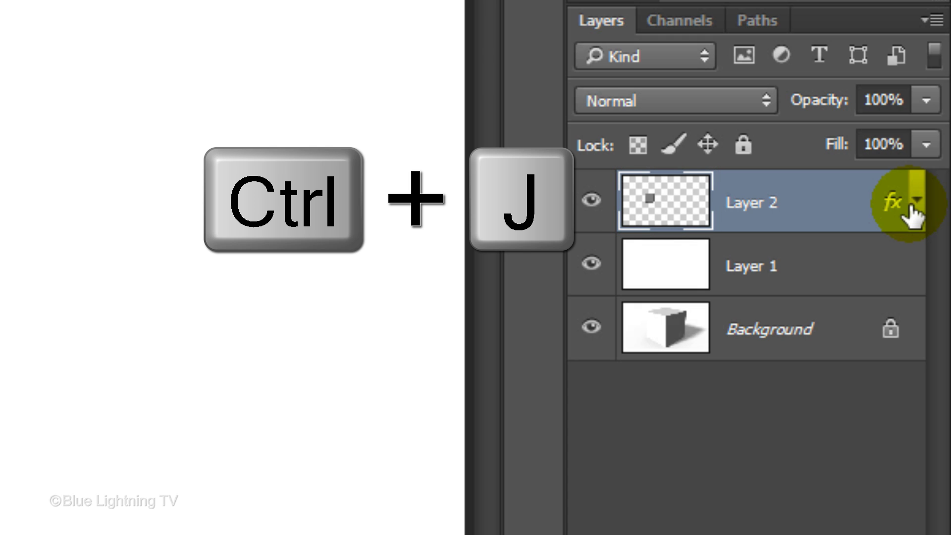
{"action": "key", "text": "ctrl+j"}
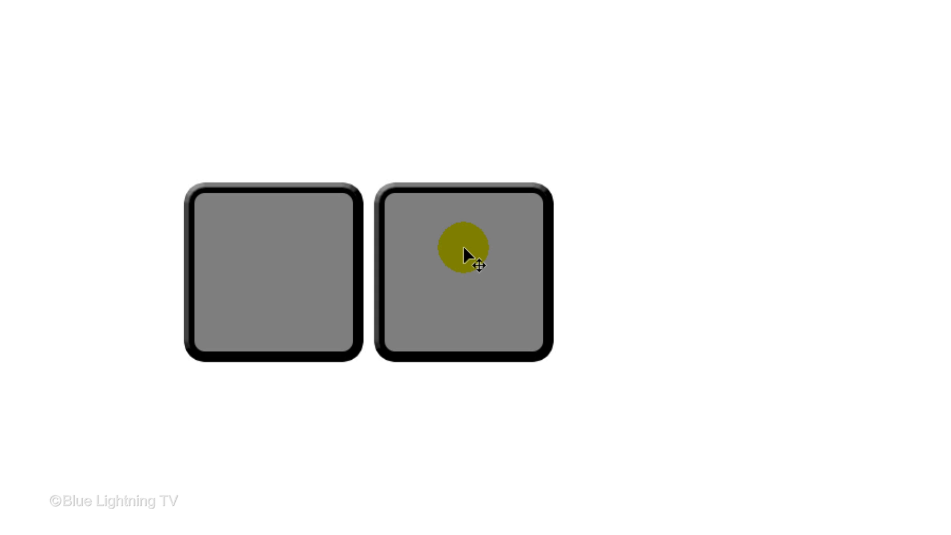
{"action": "left_click_drag", "start_coordinate": [465, 254], "coordinate": [457, 257]}
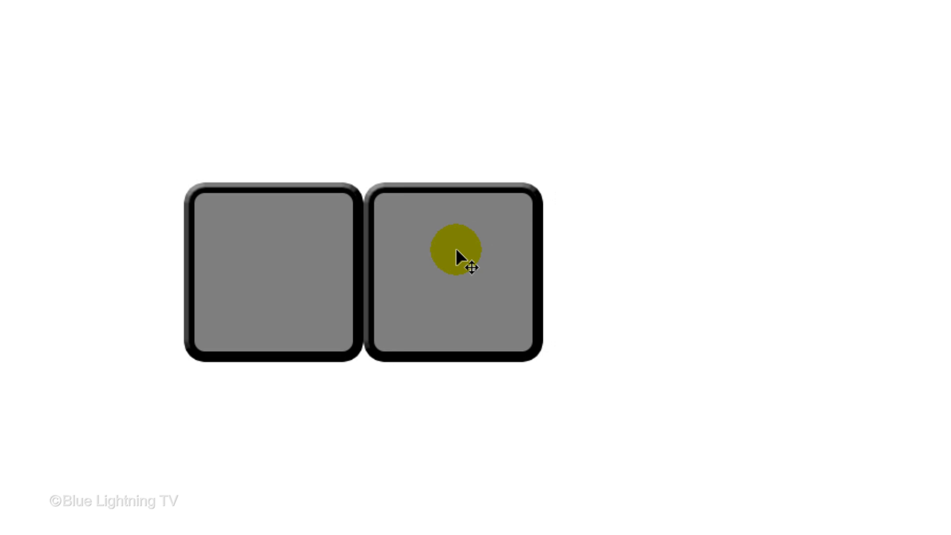
{"action": "key", "text": "ctrl+j"}
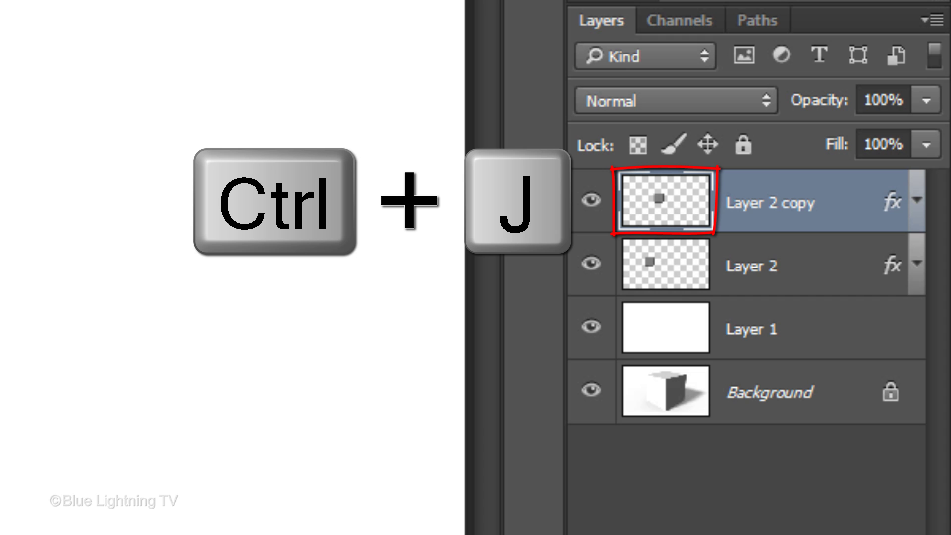
{"action": "key", "text": "ctrl+j"}
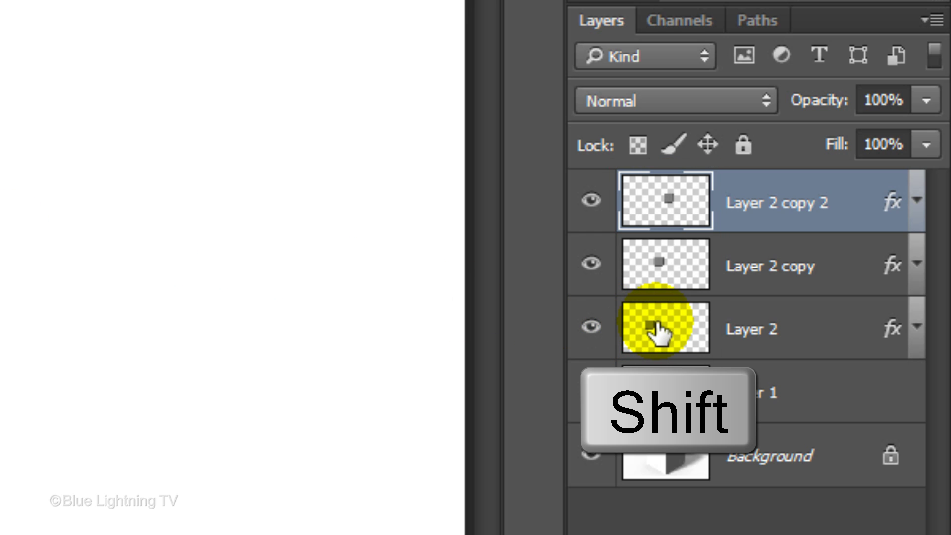
- Merge the three squares into one row, then duplicate it and nudge the copy up against it
{"action": "left_click", "coordinate": [656, 333], "text": "shift"}
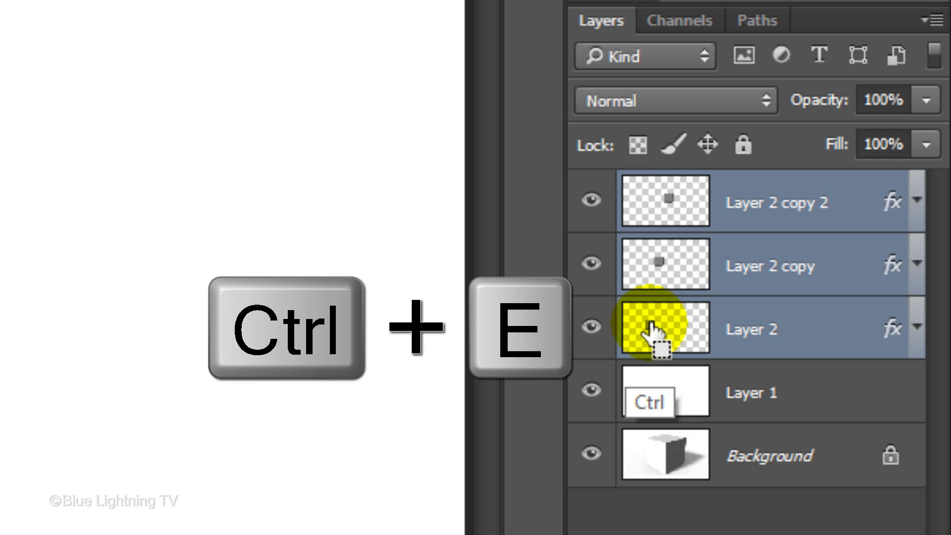
{"action": "key", "text": "ctrl+e"}
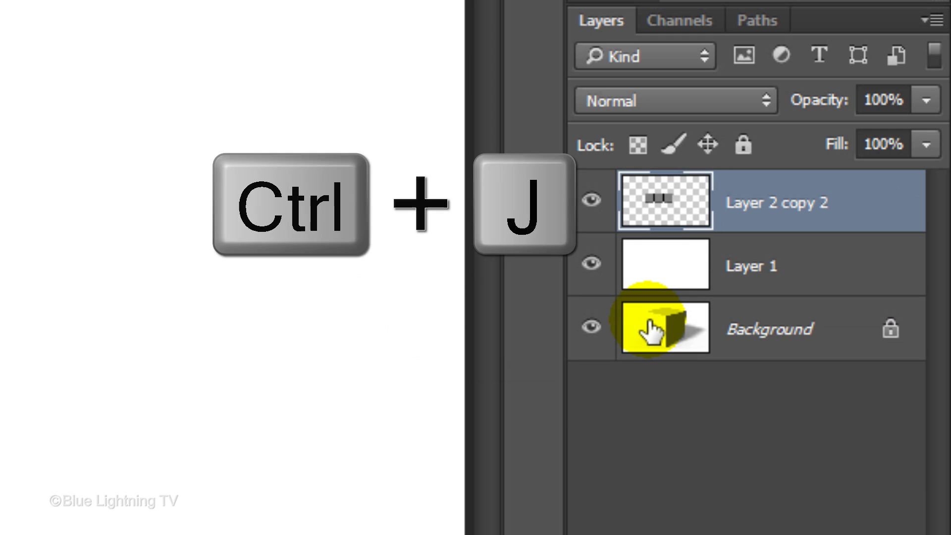
{"action": "key", "text": "ctrl+j"}
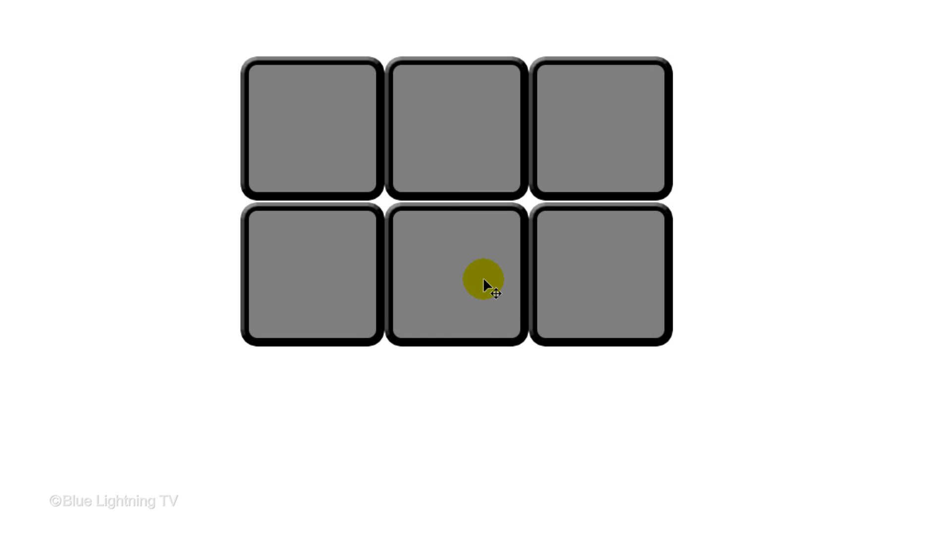
{"action": "key", "text": "Up"}
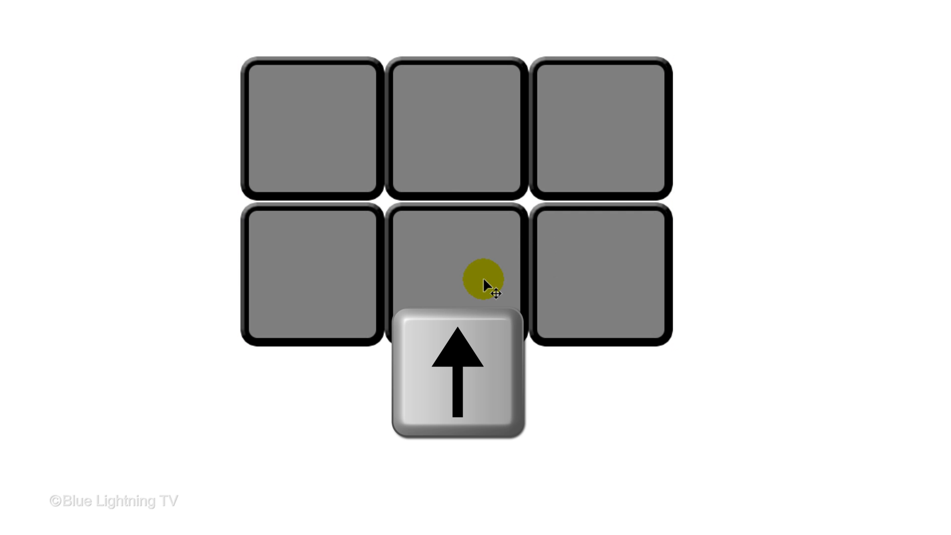
{"action": "key", "text": "Up"}
{"action": "key", "text": "Up"}
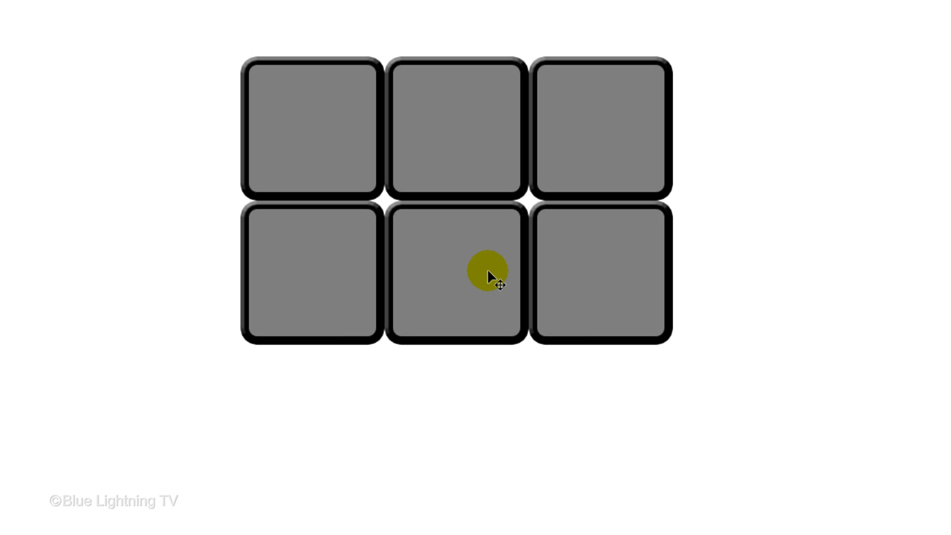
- Add a third row and merge all three rows into one grid layer, Layer 2 copy 4
{"action": "key", "text": "ctrl+j"}
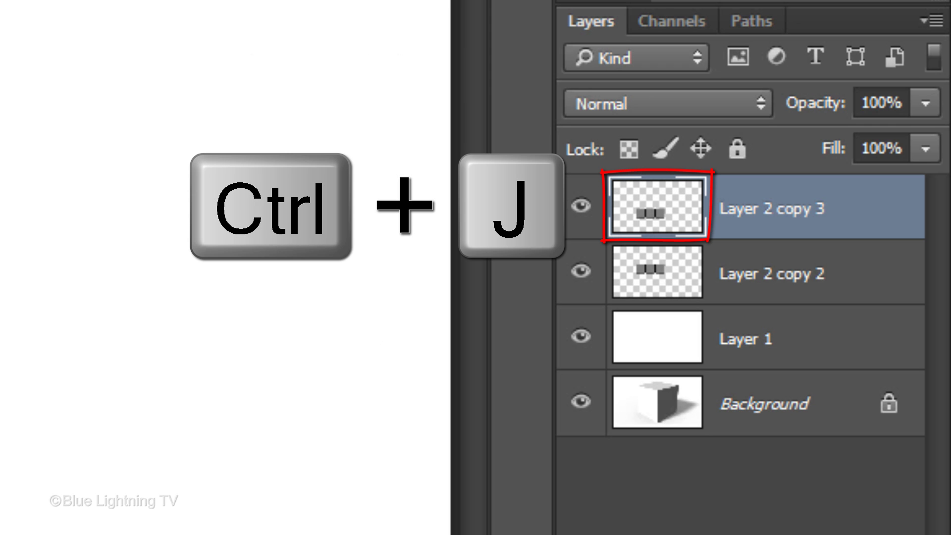
{"action": "key", "text": "ctrl+j"}
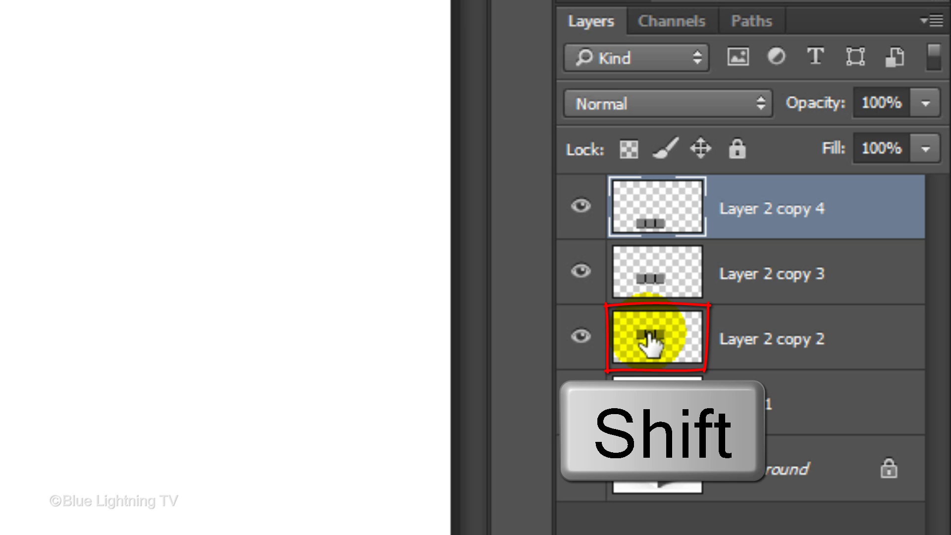
{"action": "left_click", "coordinate": [653, 343], "text": "shift"}
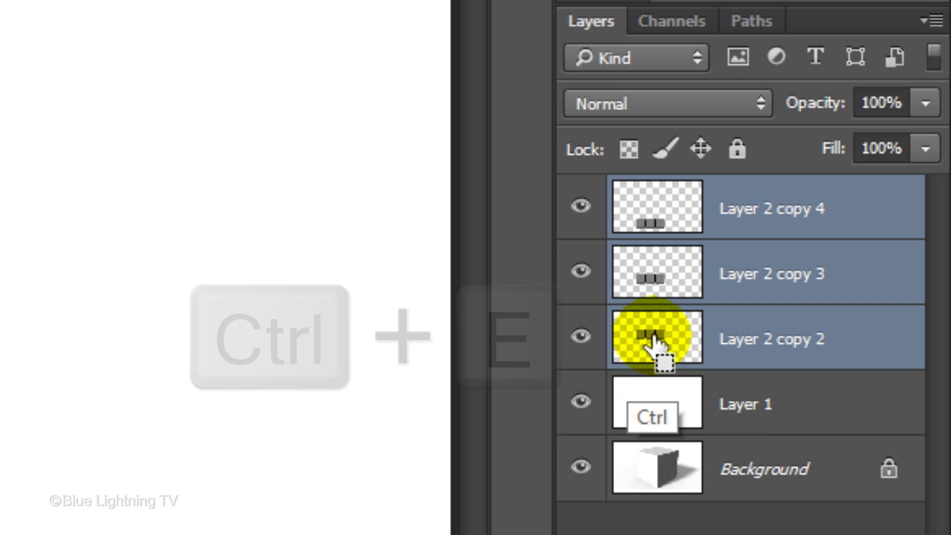
{"action": "key", "text": "ctrl+e"}
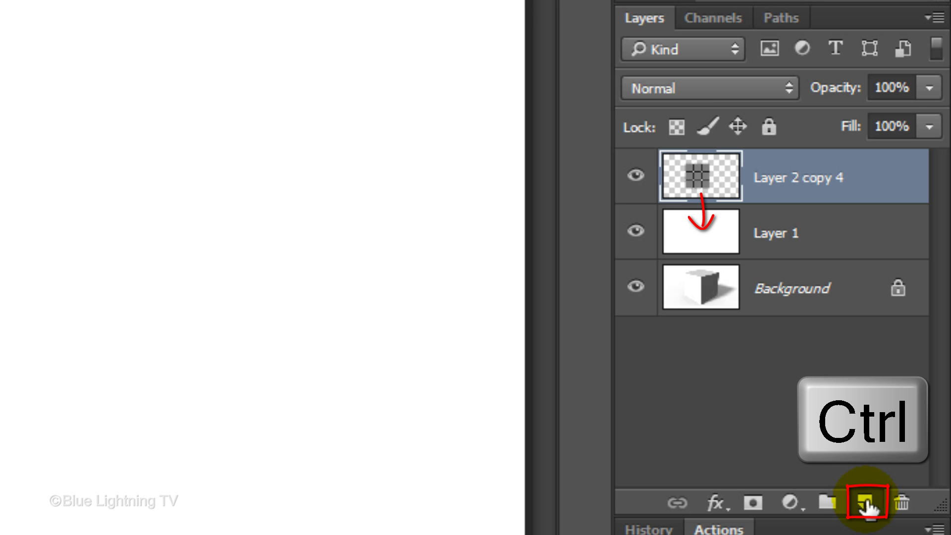
- Draw black pencil marks on a new layer below the grid and merge it into Layer 2 copy 4
{"action": "left_click", "coordinate": [868, 506], "text": "ctrl"}
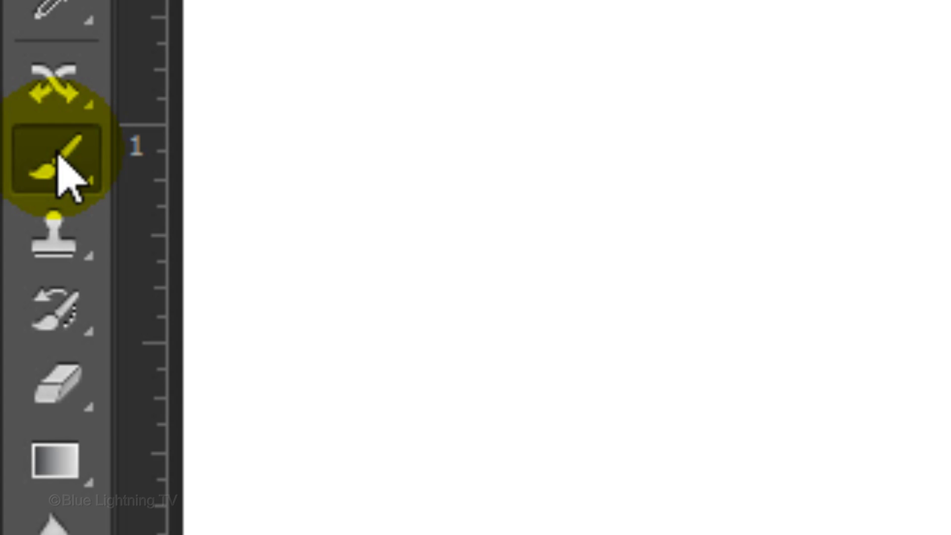
{"action": "left_click", "coordinate": [64, 166]}
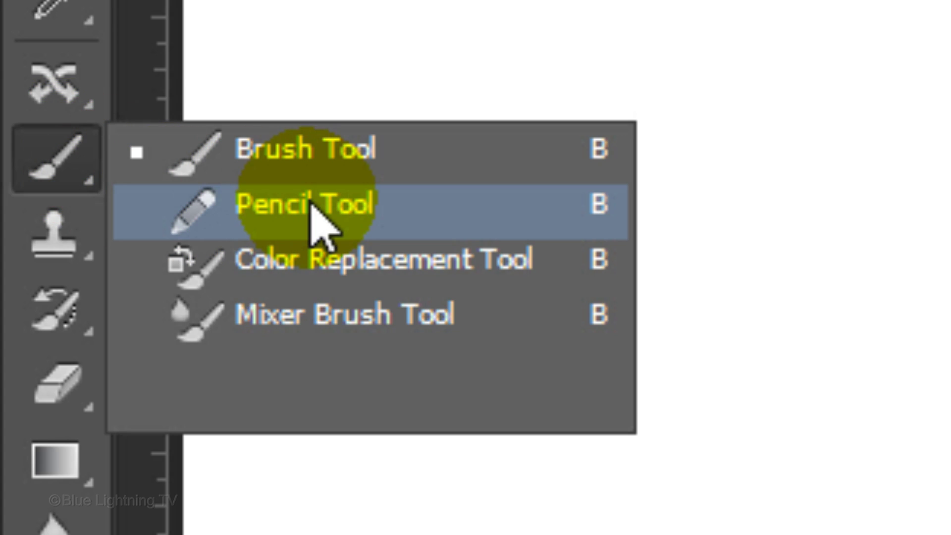
{"action": "left_click", "coordinate": [312, 205]}
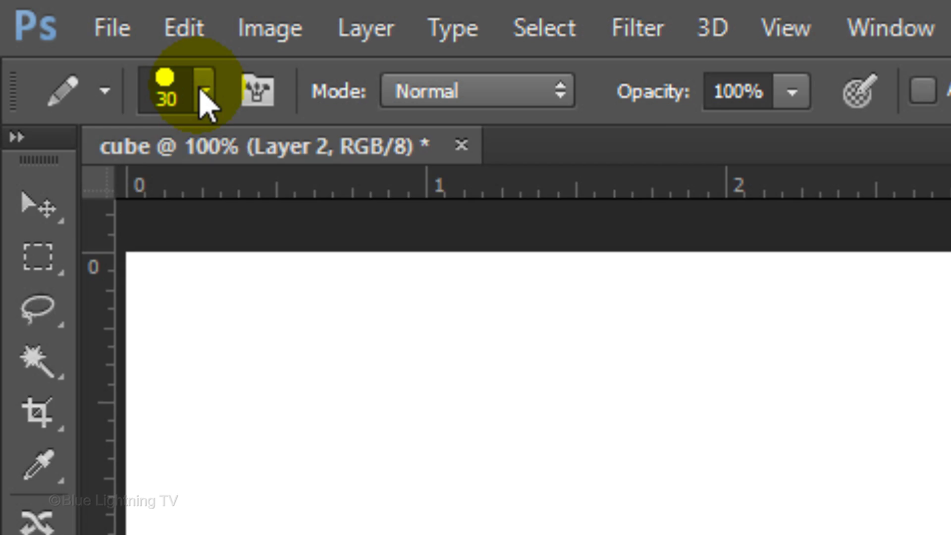
{"action": "left_click", "coordinate": [203, 91]}
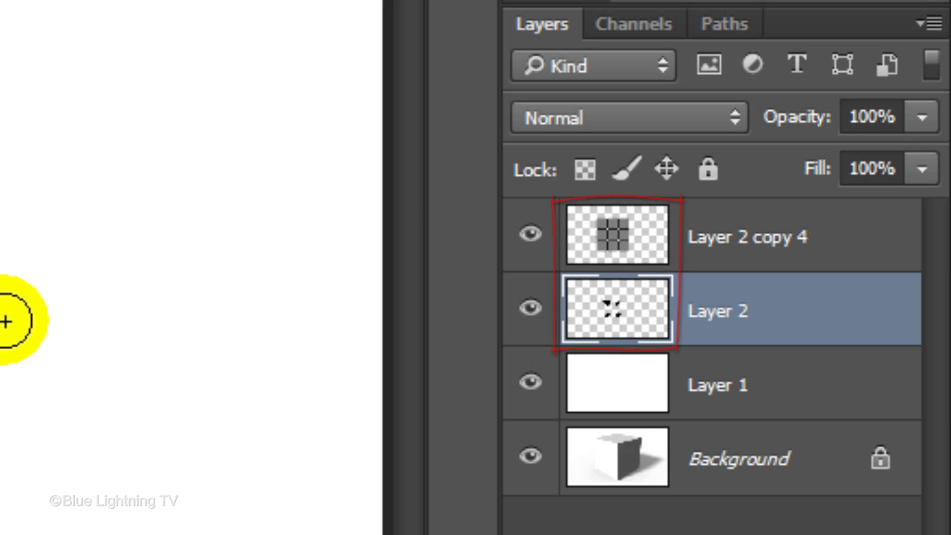
{"action": "left_click", "coordinate": [622, 238], "text": "shift"}
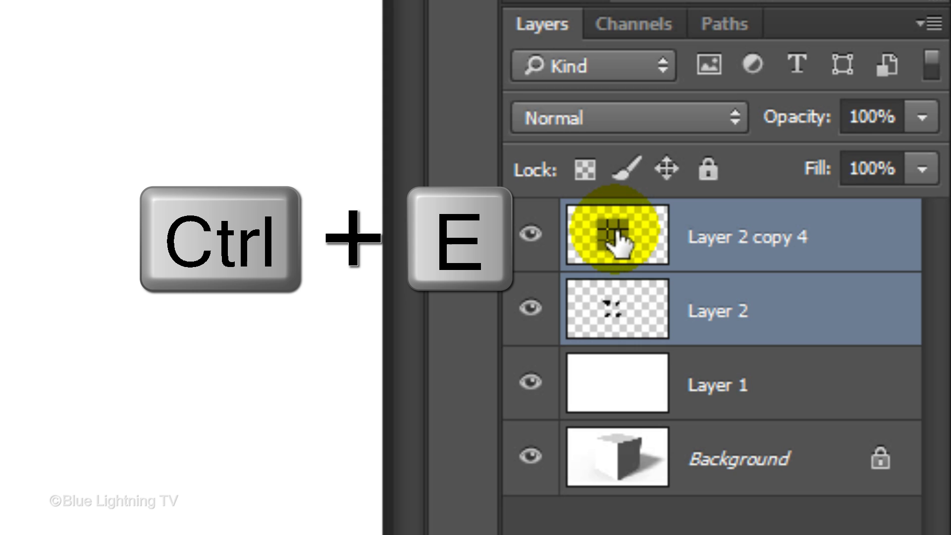
{"action": "key", "text": "ctrl+e"}
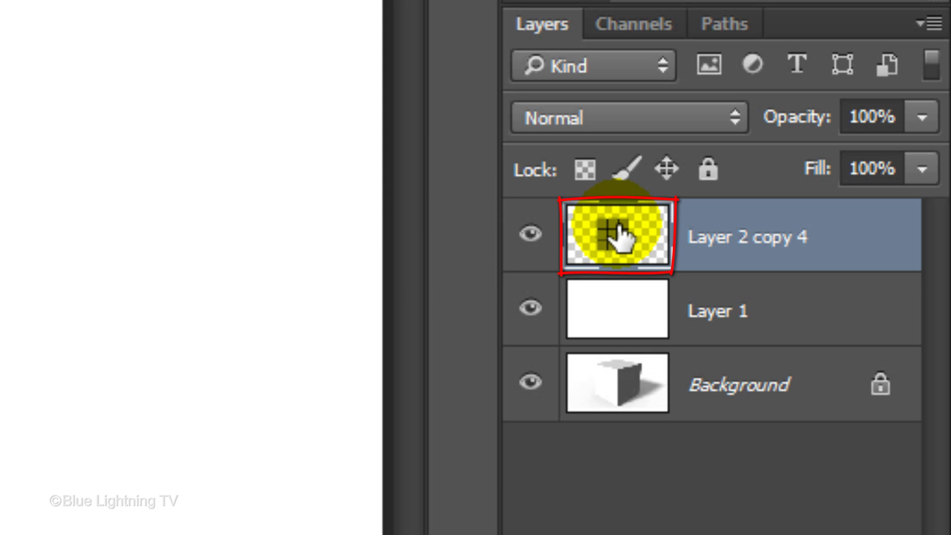